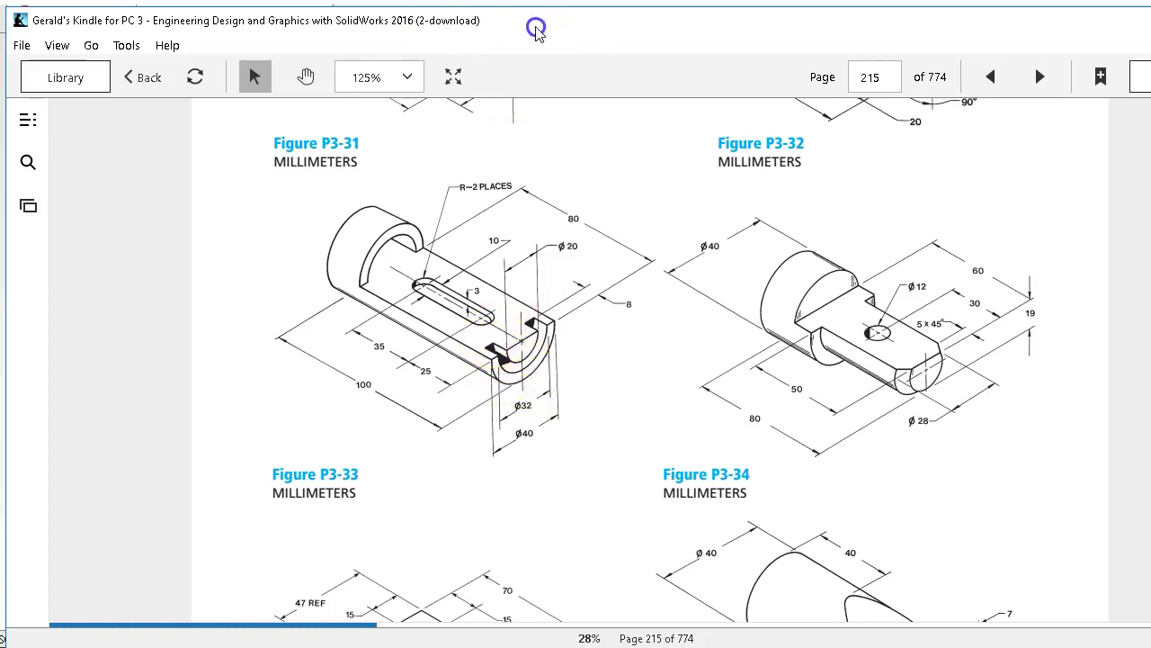
# - Move the Kindle textbook window to the lower right to uncover the SOLIDWORKS 2018 window
pyautogui.moveTo(536, 30); pyautogui.dragTo(1150, 203)
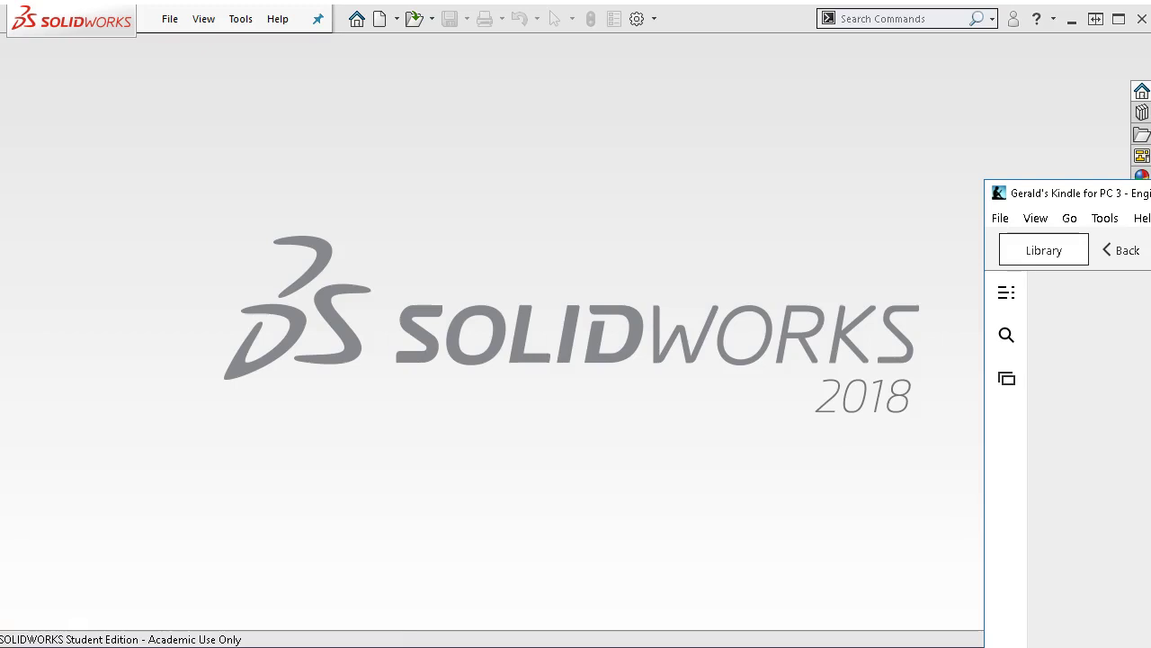
# - Create a new part from the Part mm template
pyautogui.click(410, 209)
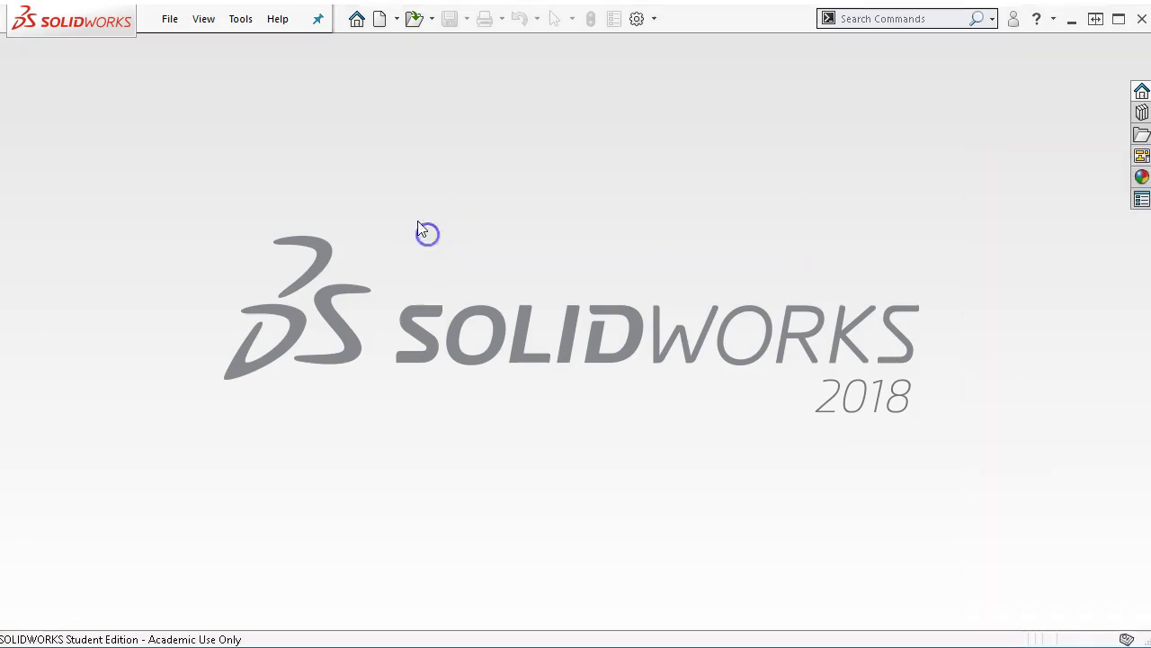
pyautogui.click(169, 18)
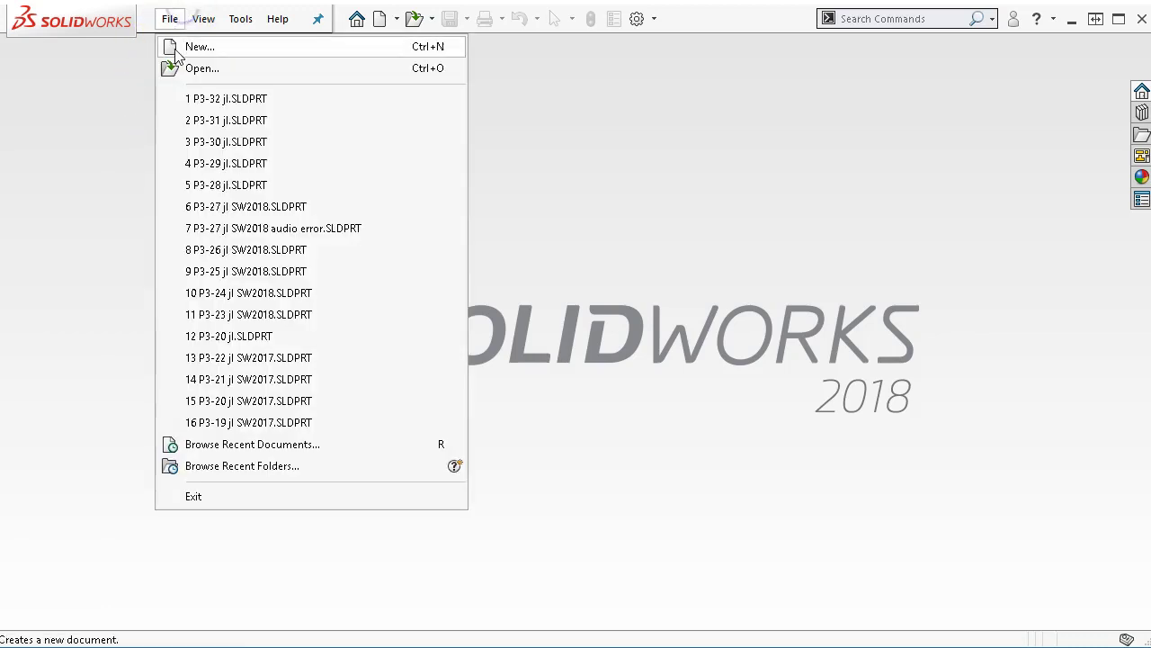
pyautogui.click(176, 43)
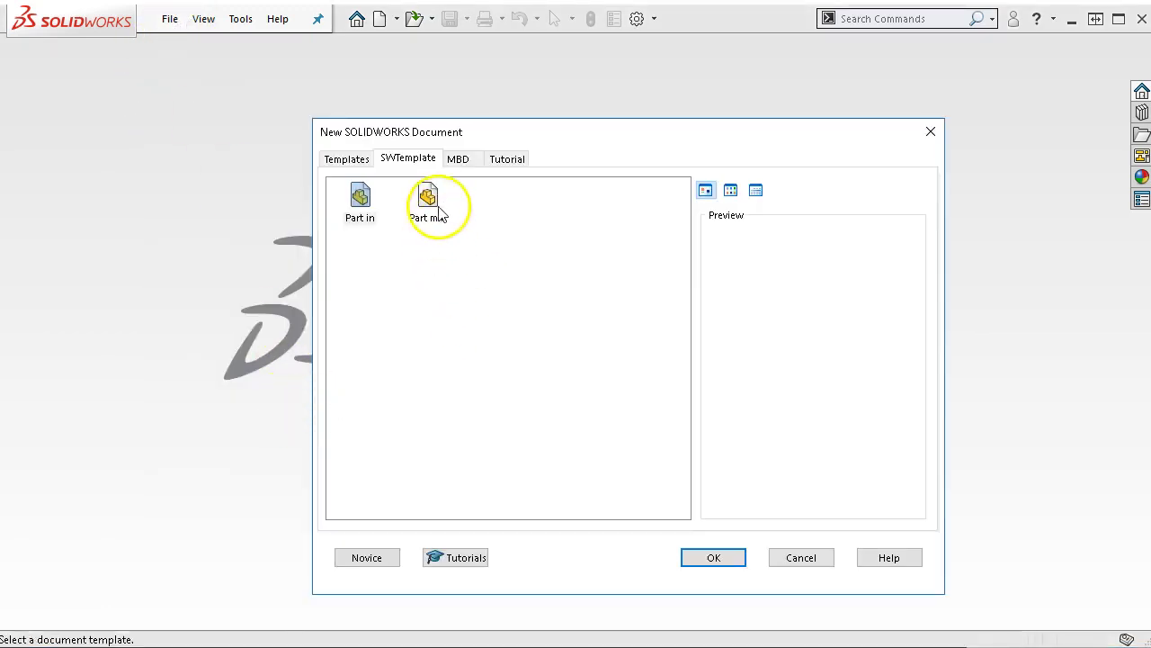
pyautogui.doubleClick(429, 200)
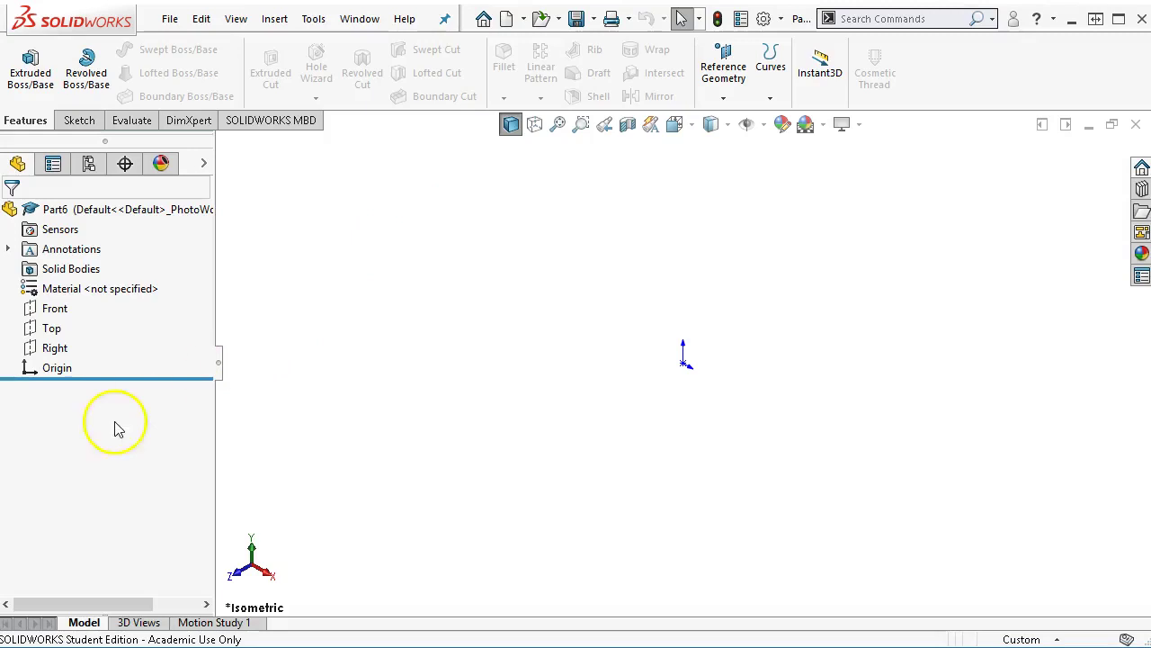
# - Start a sketch on the Right plane with the Circle tool active
pyautogui.click(51, 351)
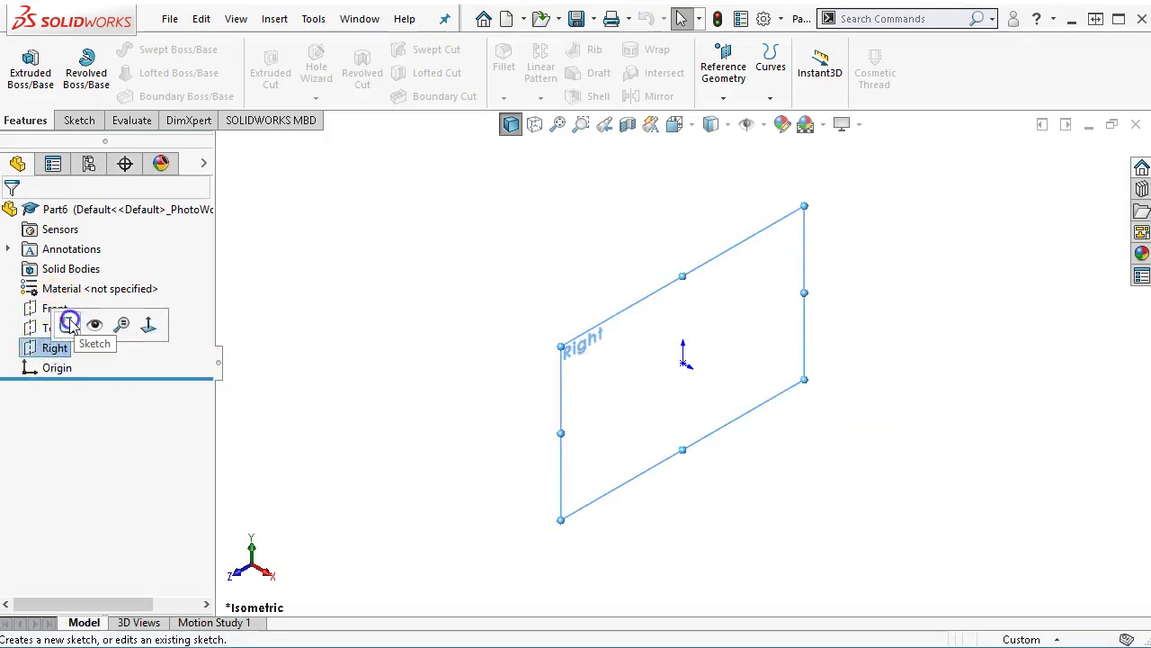
pyautogui.click(65, 327)
pyautogui.click(151, 50)
# - Draw three origin-centred concentric circles of decreasing size, then end the Circle tool
pyautogui.click(683, 362)
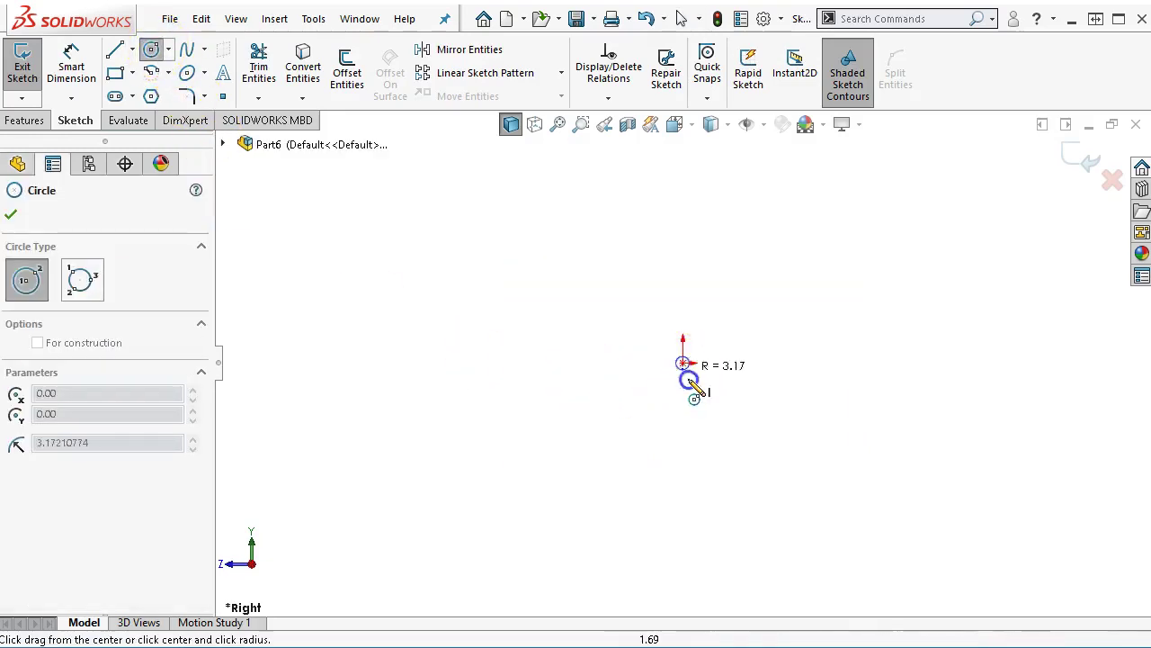
pyautogui.click(756, 445)
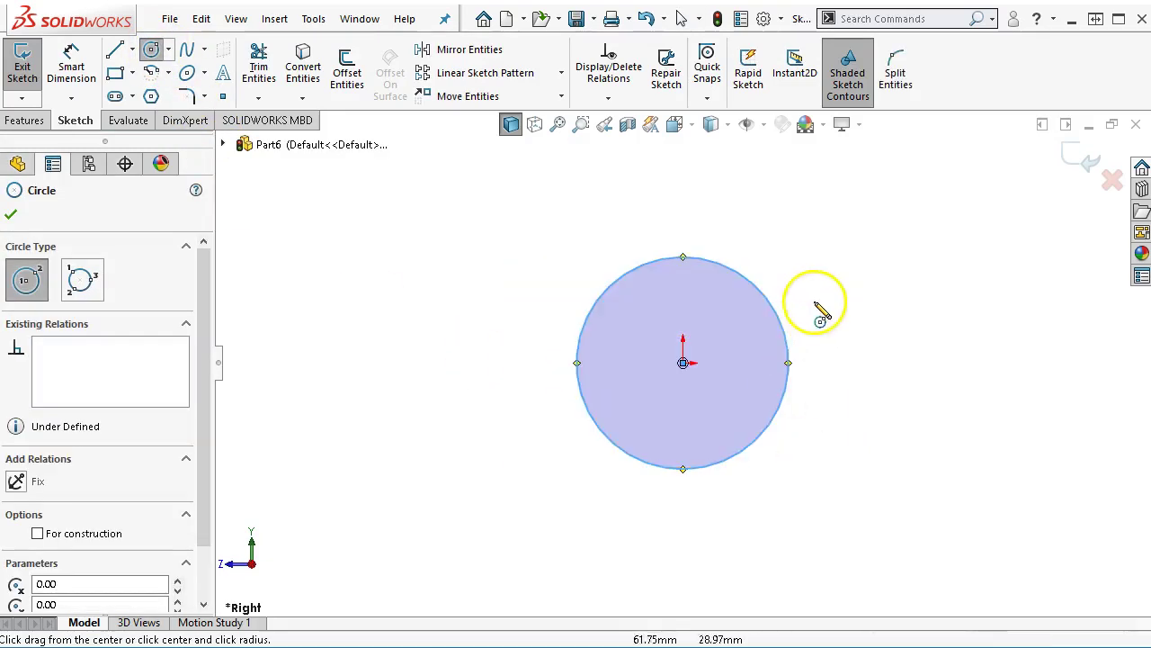
pyautogui.click(683, 362)
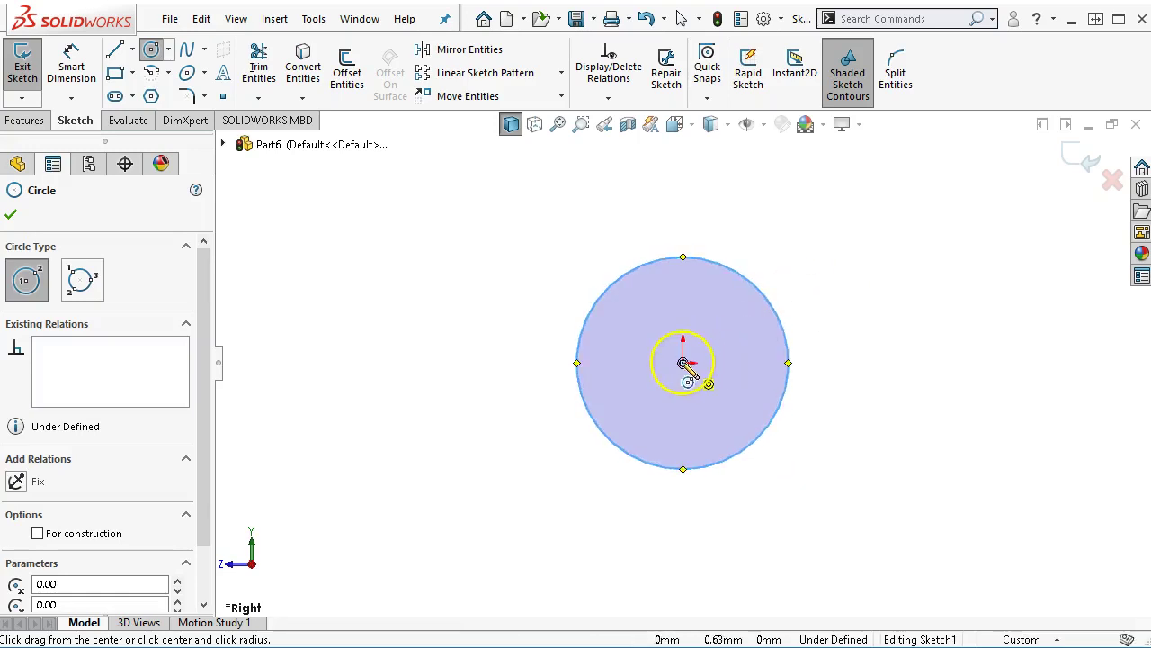
pyautogui.click(738, 403)
pyautogui.click(683, 363)
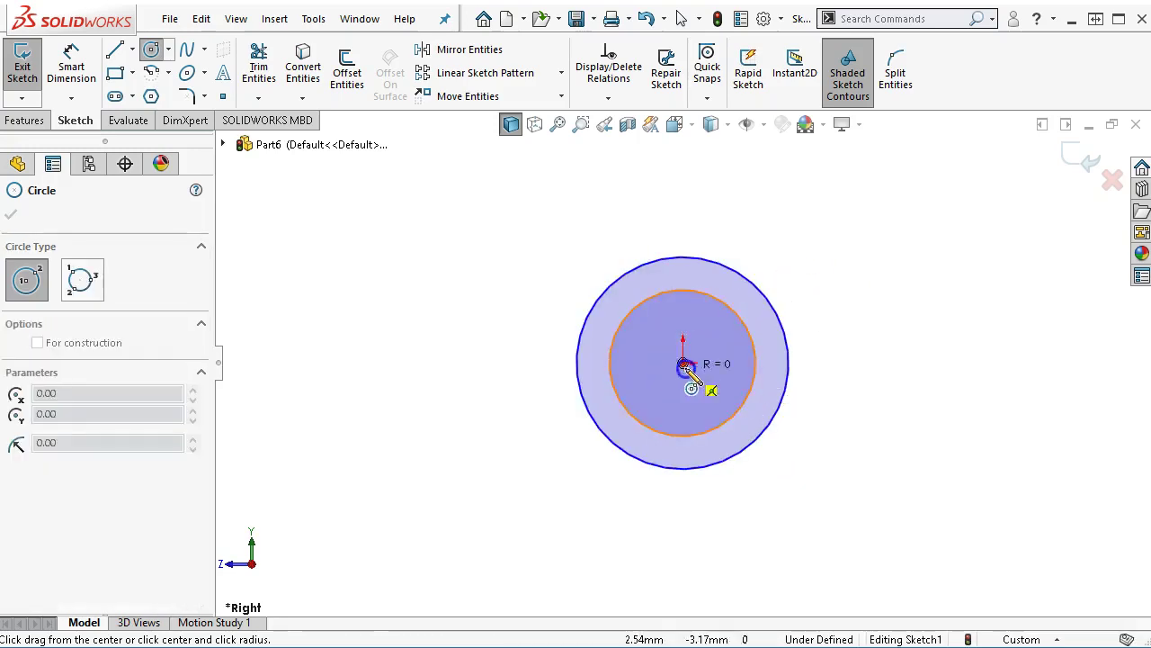
pyautogui.click(710, 393)
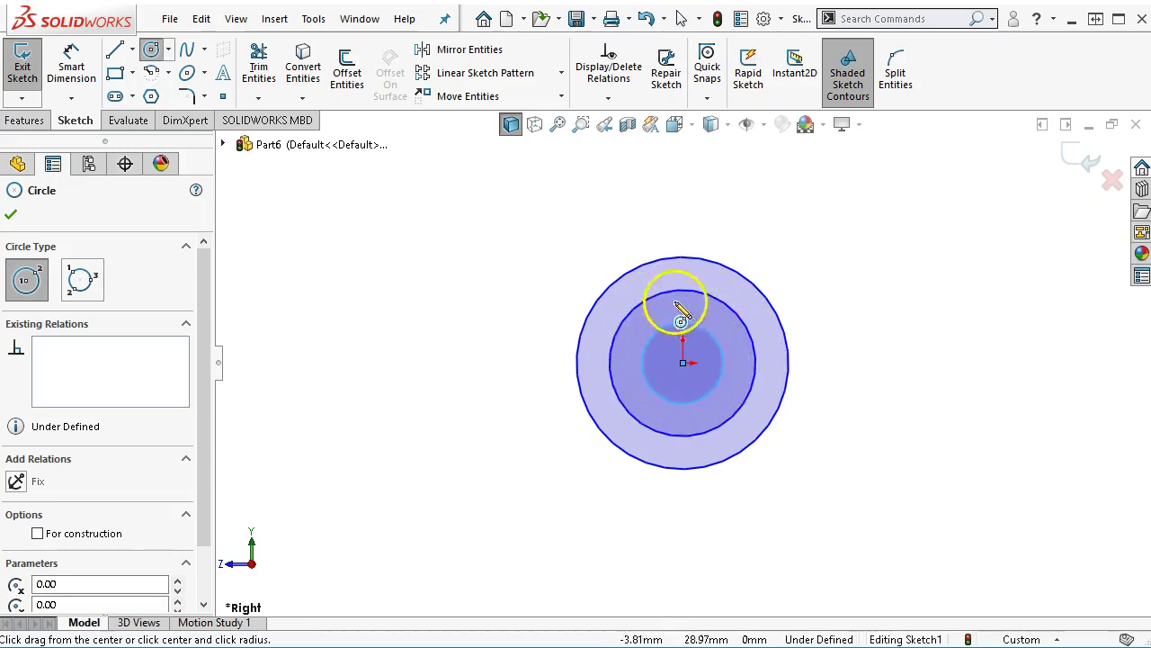
pyautogui.rightClick(870, 273)
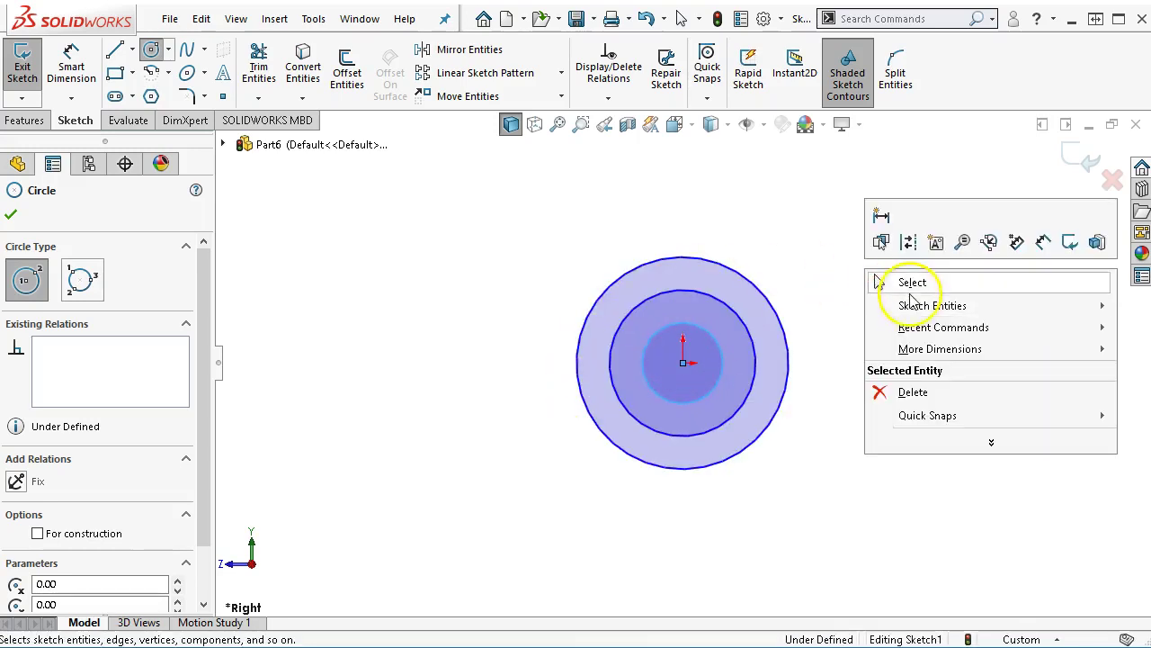
pyautogui.click(910, 284)
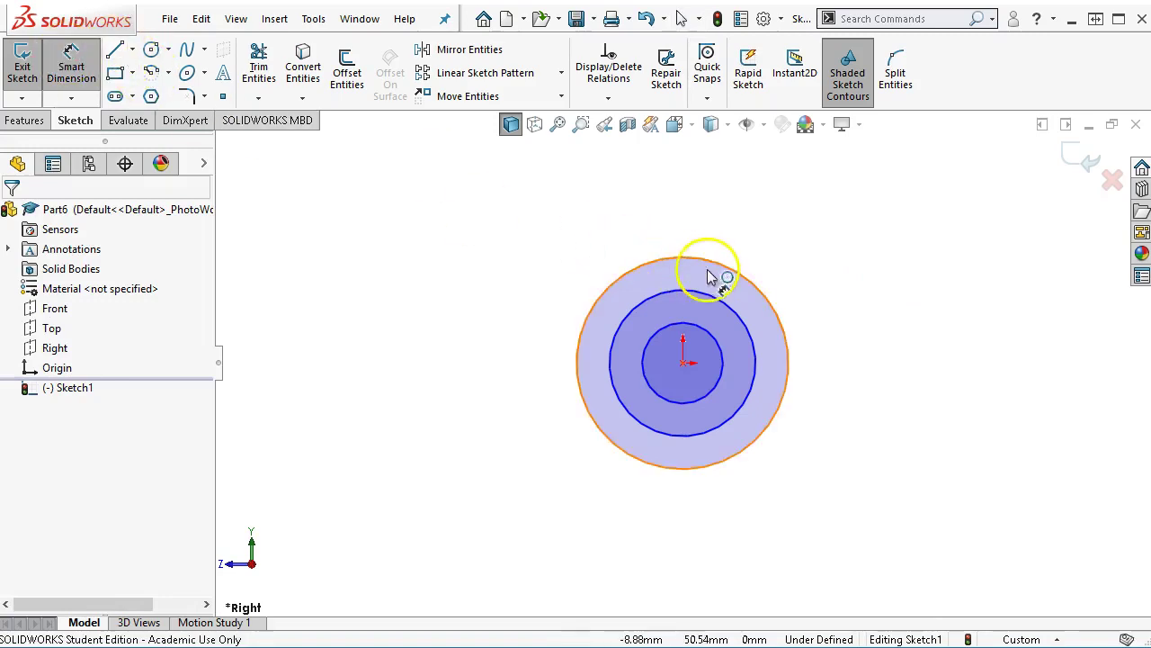
# - Dimension the outer circle at Ø40 and the middle circle at Ø32
pyautogui.click(725, 271)
pyautogui.click(852, 253)
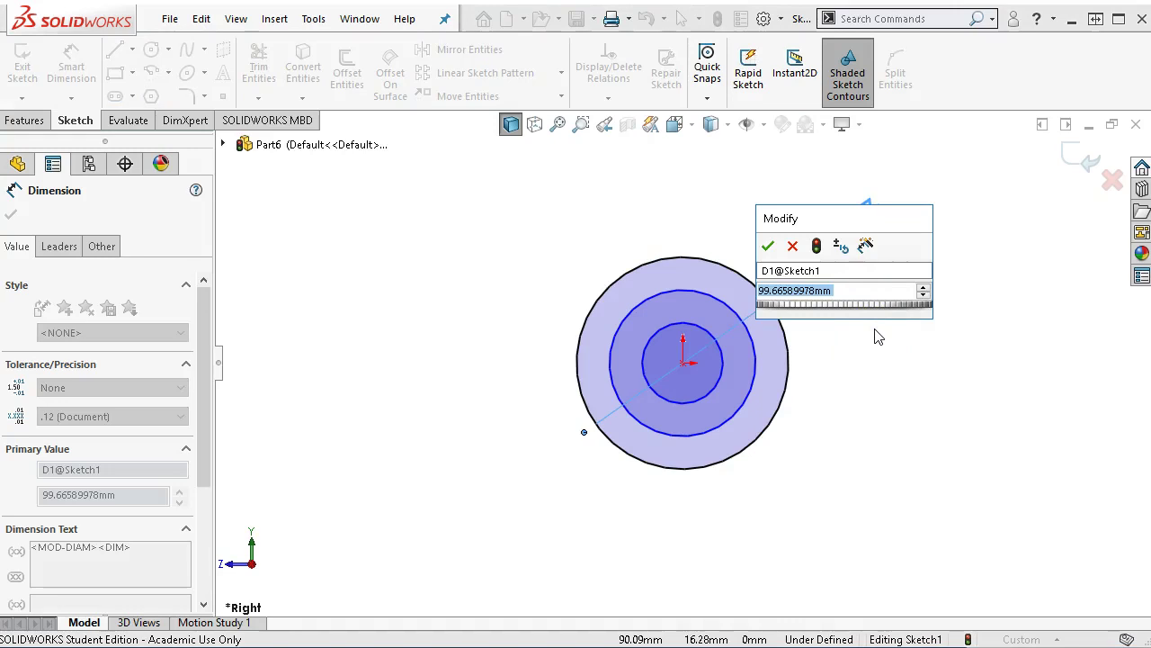
pyautogui.write('40')
pyautogui.press('Return')
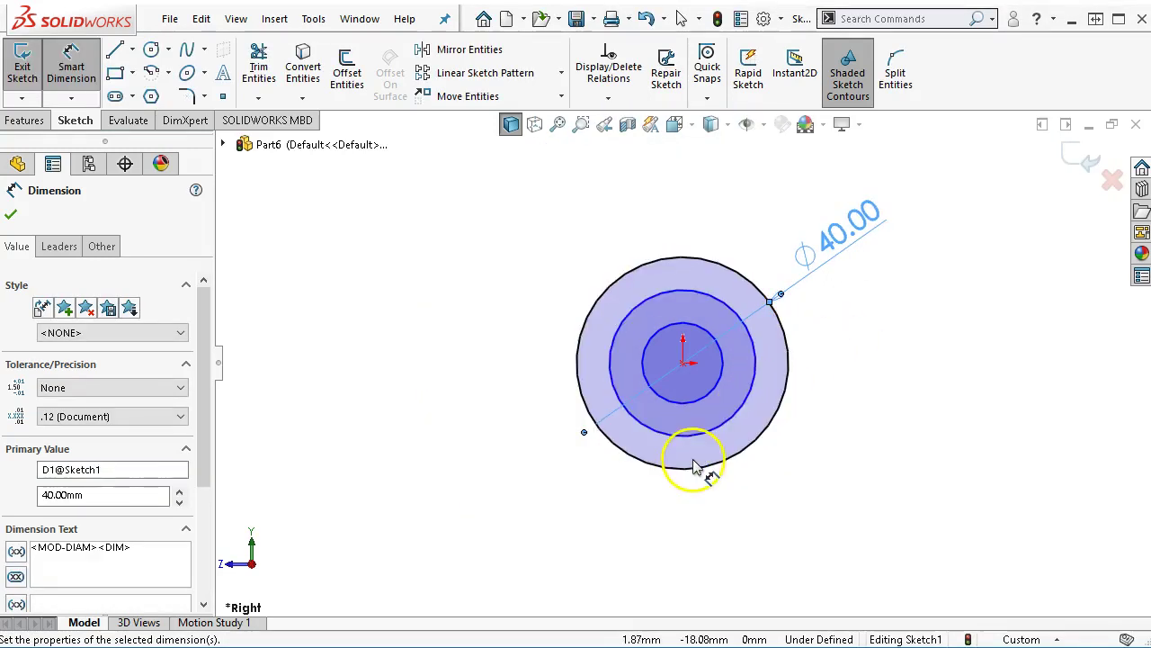
pyautogui.click(715, 430)
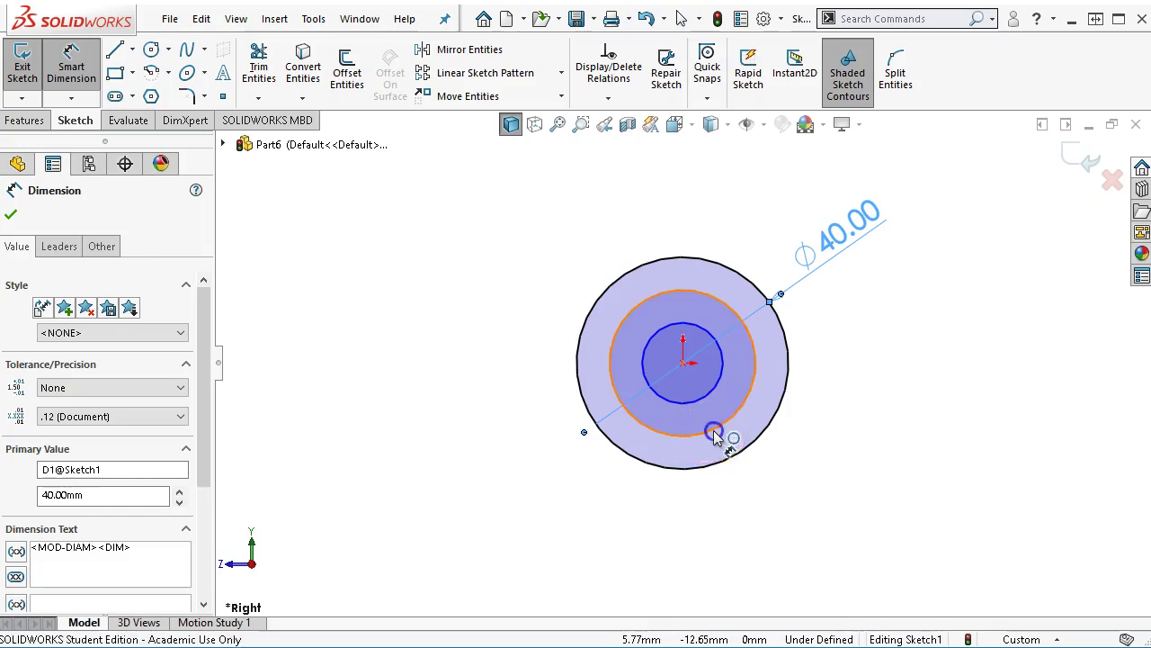
pyautogui.click(890, 299)
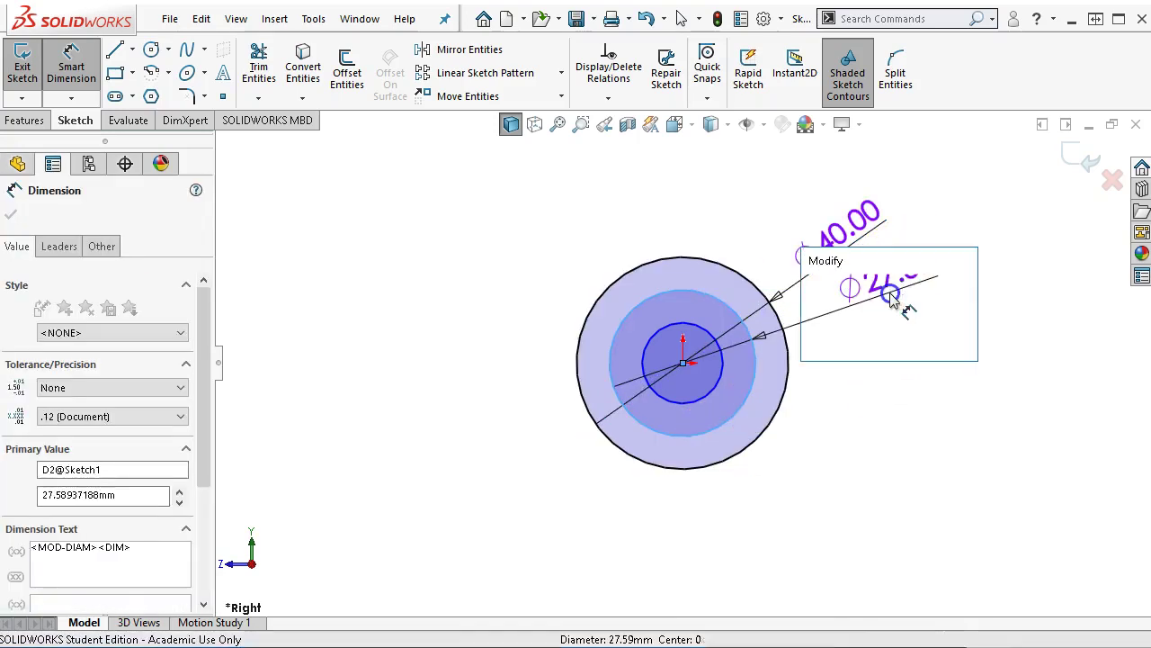
pyautogui.write('32')
pyautogui.press('Return')
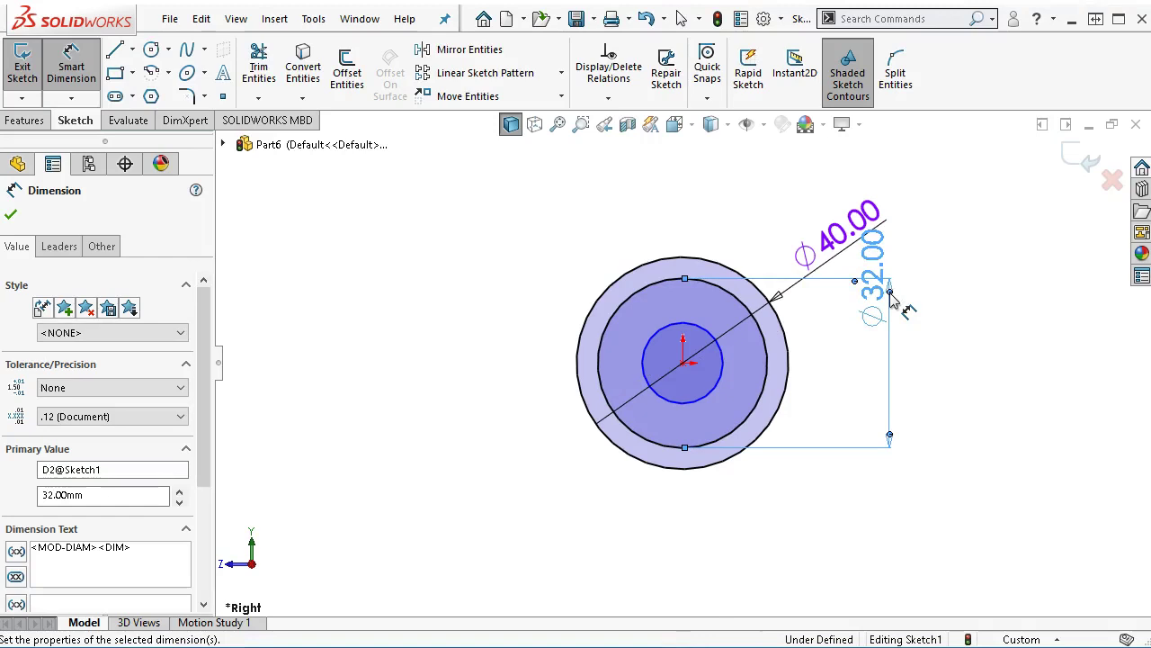
# - Display Ø32 as a diameter leader dimension placed beside Ø40
pyautogui.moveTo(890, 299); pyautogui.dragTo(880, 395)
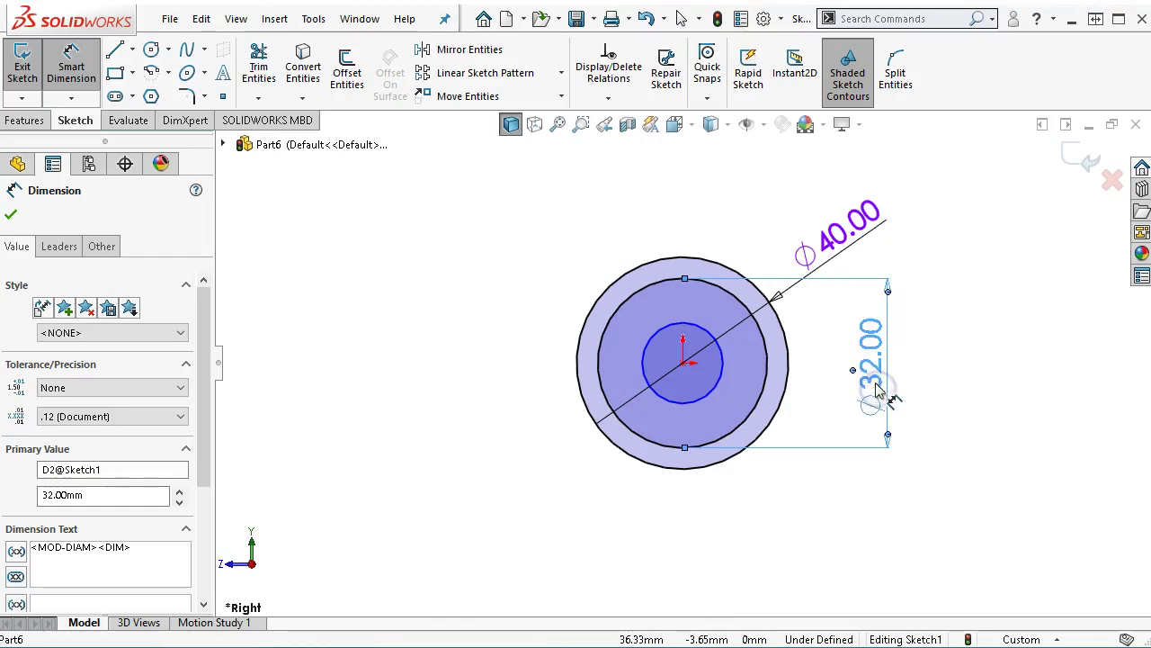
pyautogui.click(56, 247)
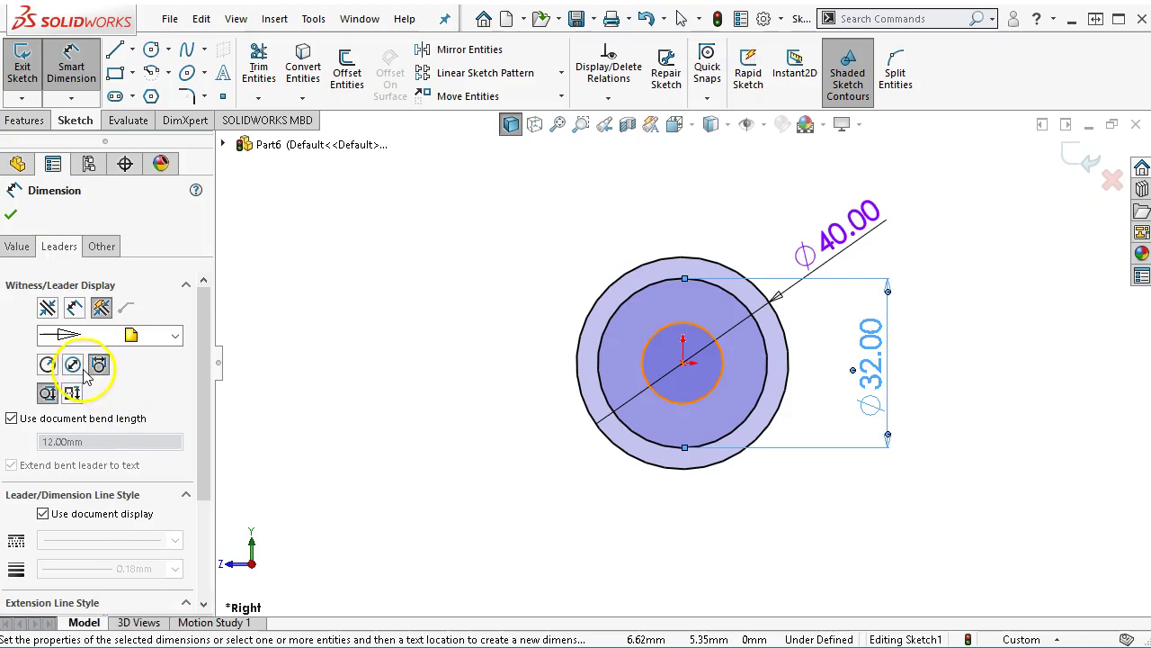
pyautogui.click(72, 363)
pyautogui.moveTo(891, 351); pyautogui.dragTo(892, 286)
pyautogui.click(11, 213)
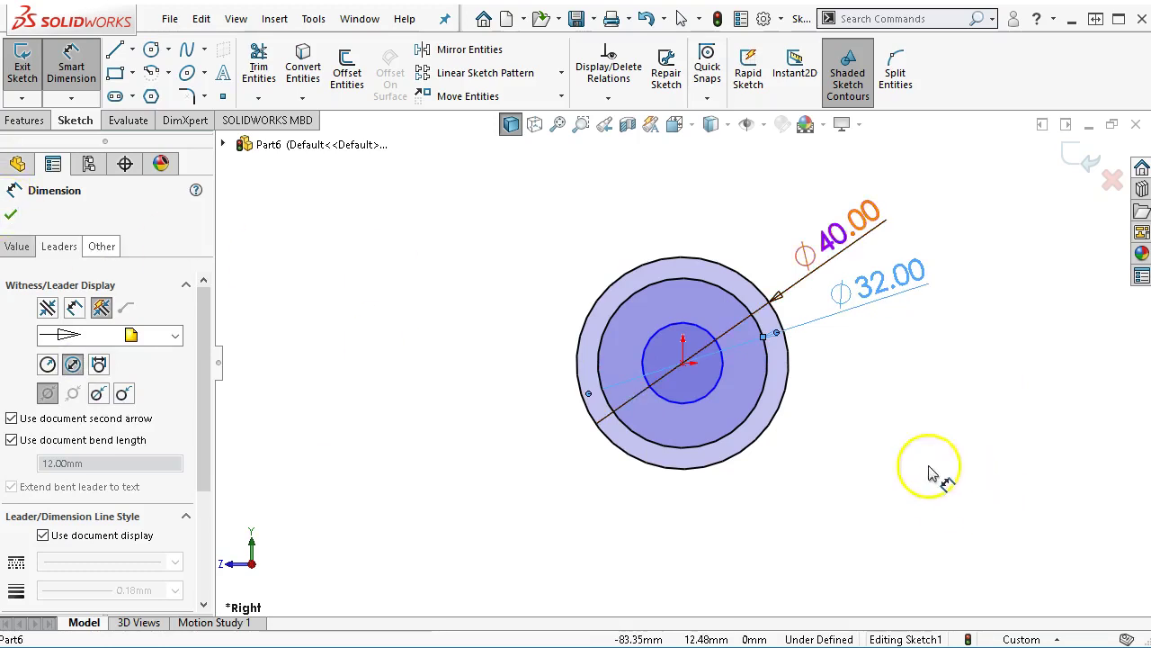
# - Dimension the inner circle at Ø20, fully defining the sketch
pyautogui.click(715, 394)
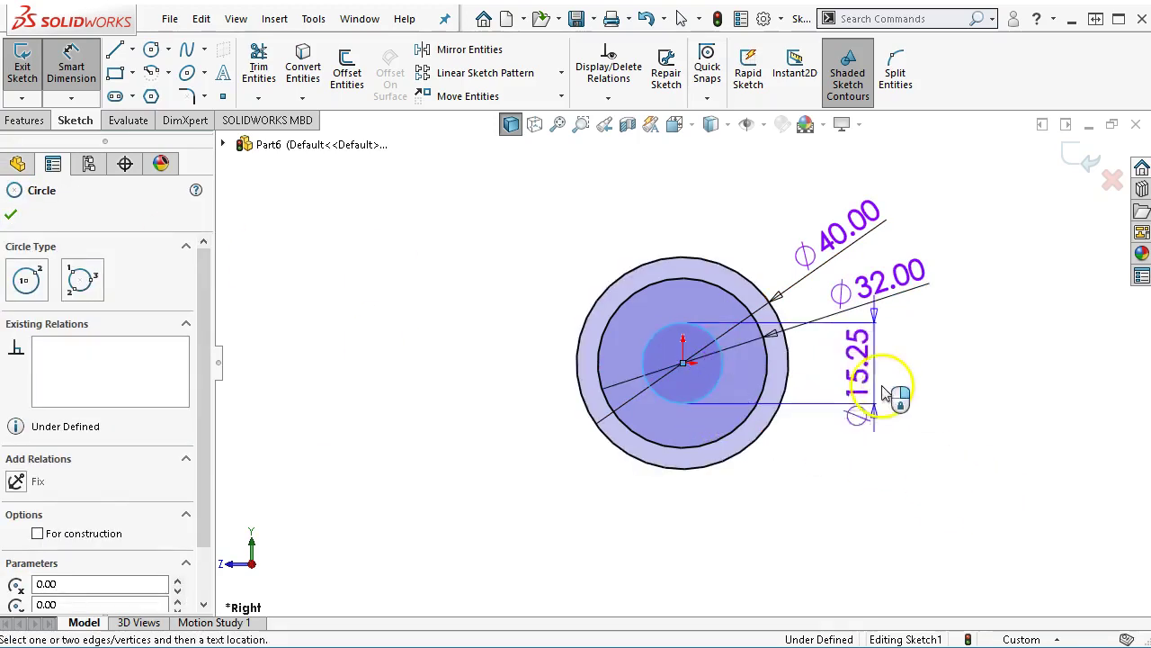
pyautogui.click(845, 443)
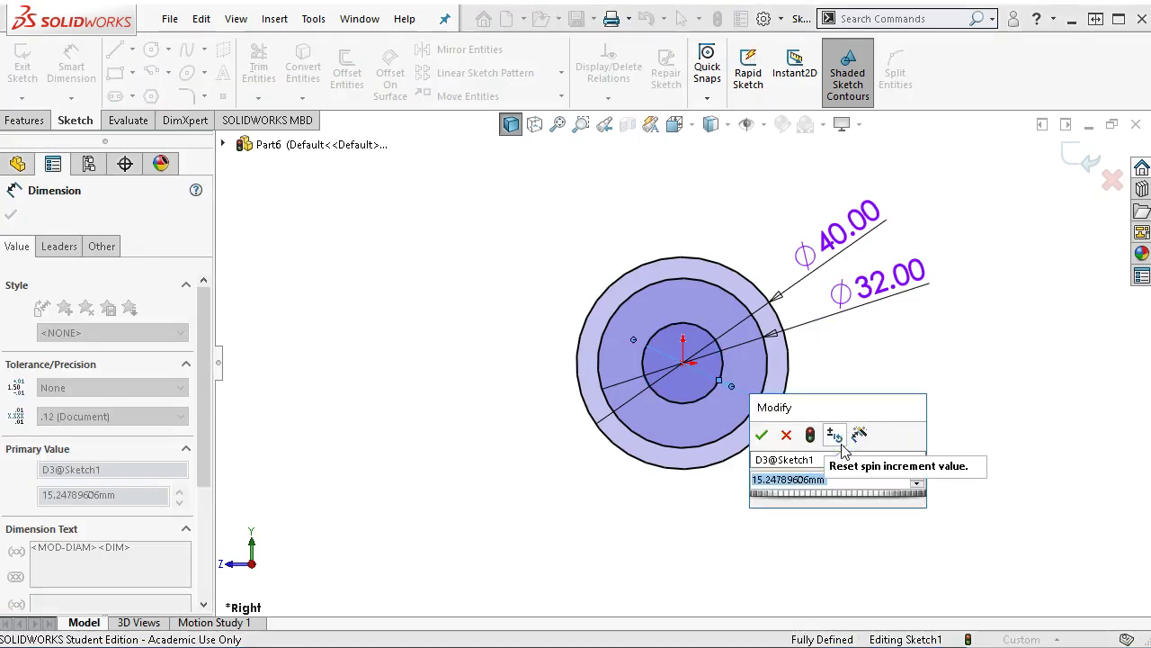
pyautogui.write('20')
pyautogui.press('Return')
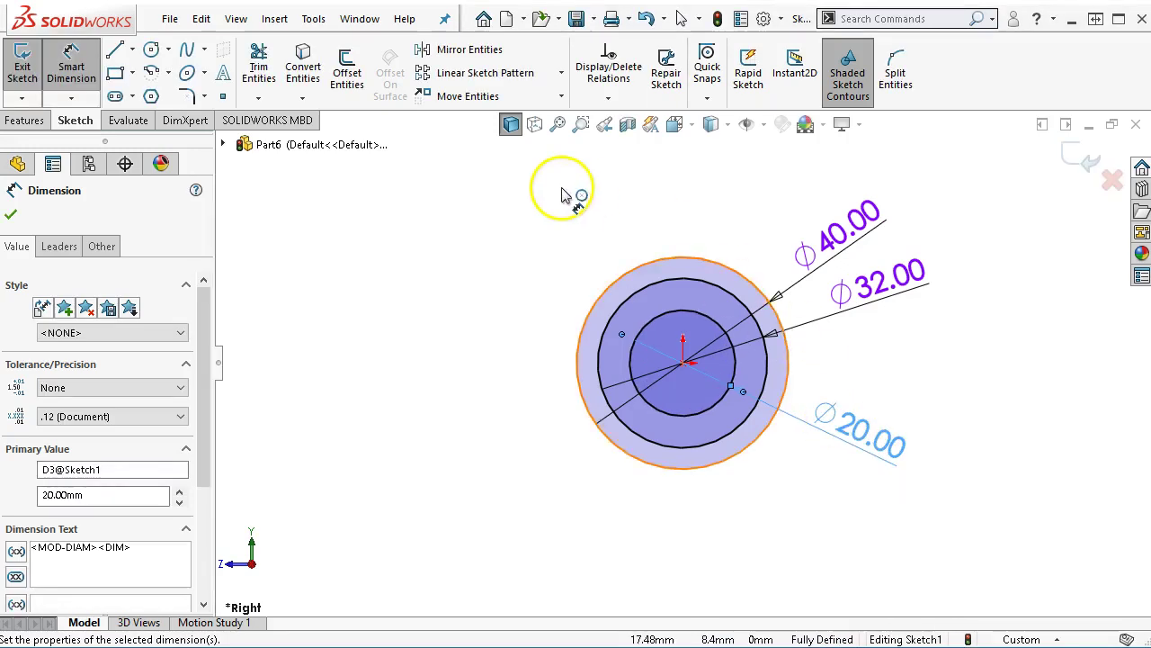
# - Draw a horizontal line through the origin across the outer circle, then view isometric
pyautogui.rightClick(561, 195)
pyautogui.click(585, 246)
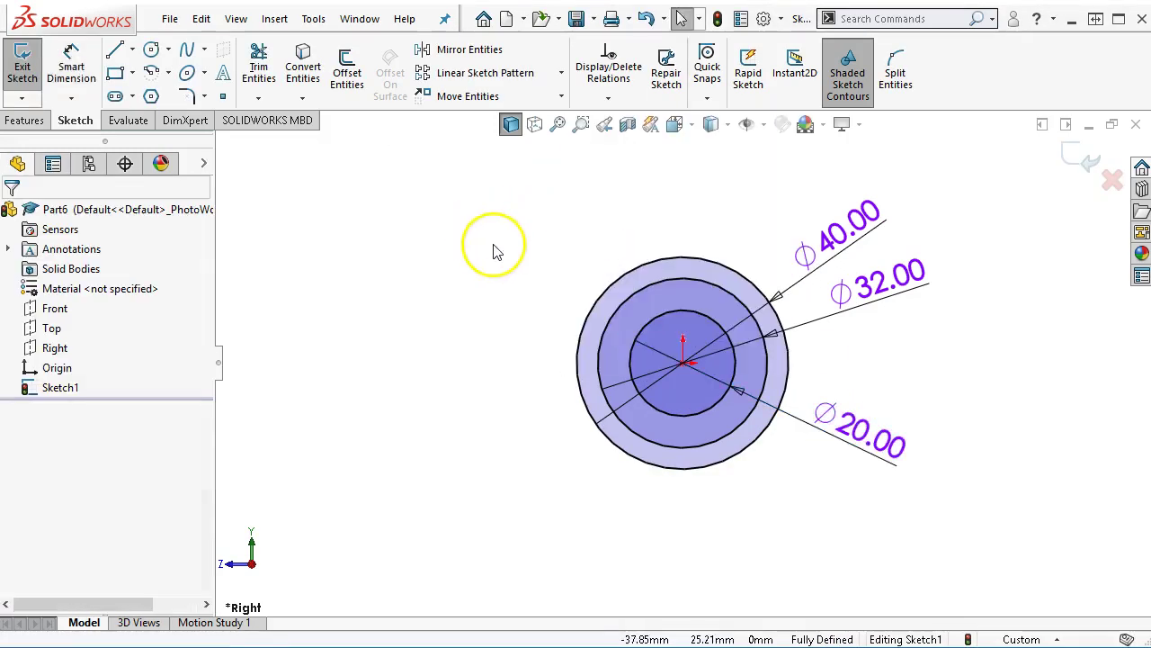
pyautogui.scroll(-1, 617, 360)
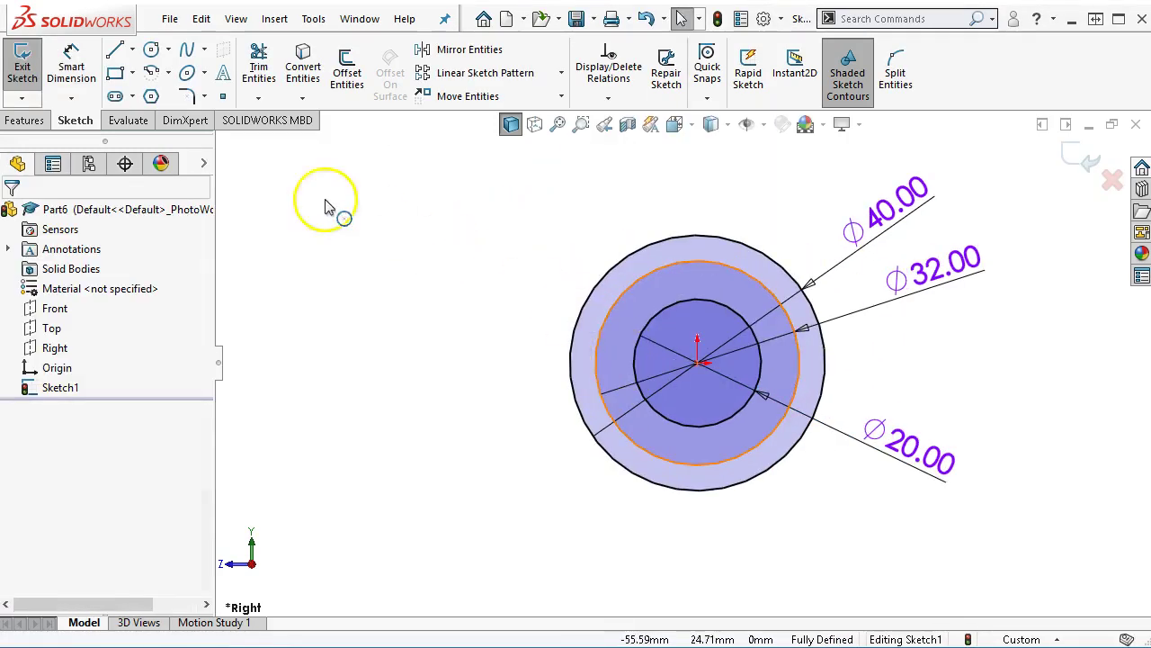
pyautogui.click(119, 50)
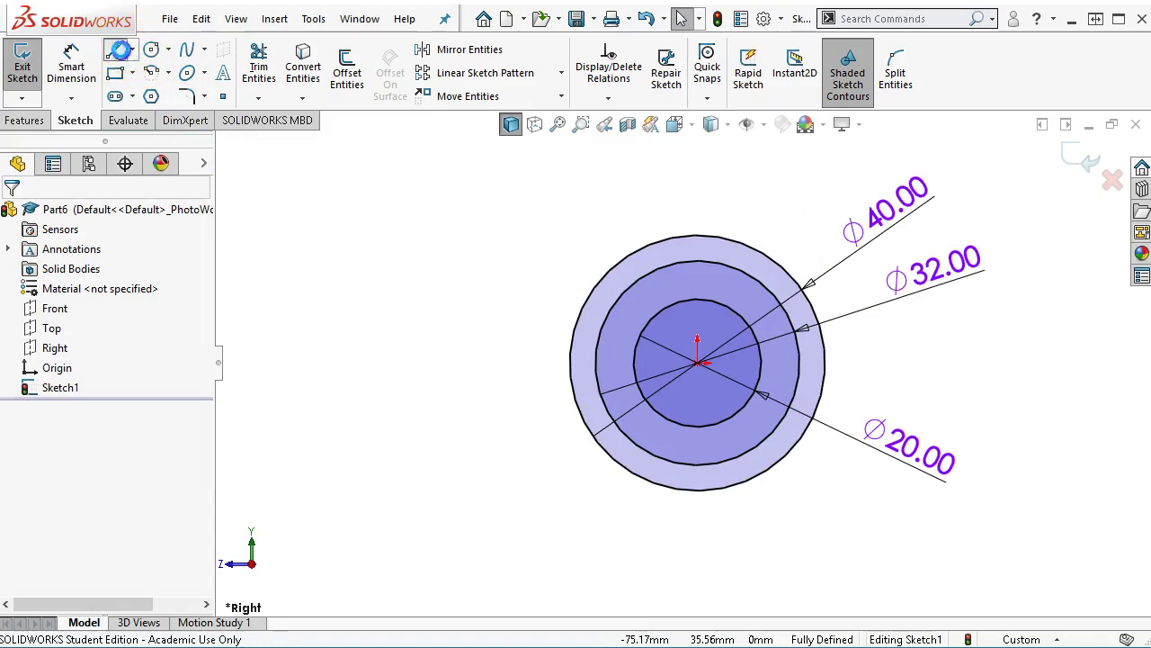
pyautogui.click(570, 363)
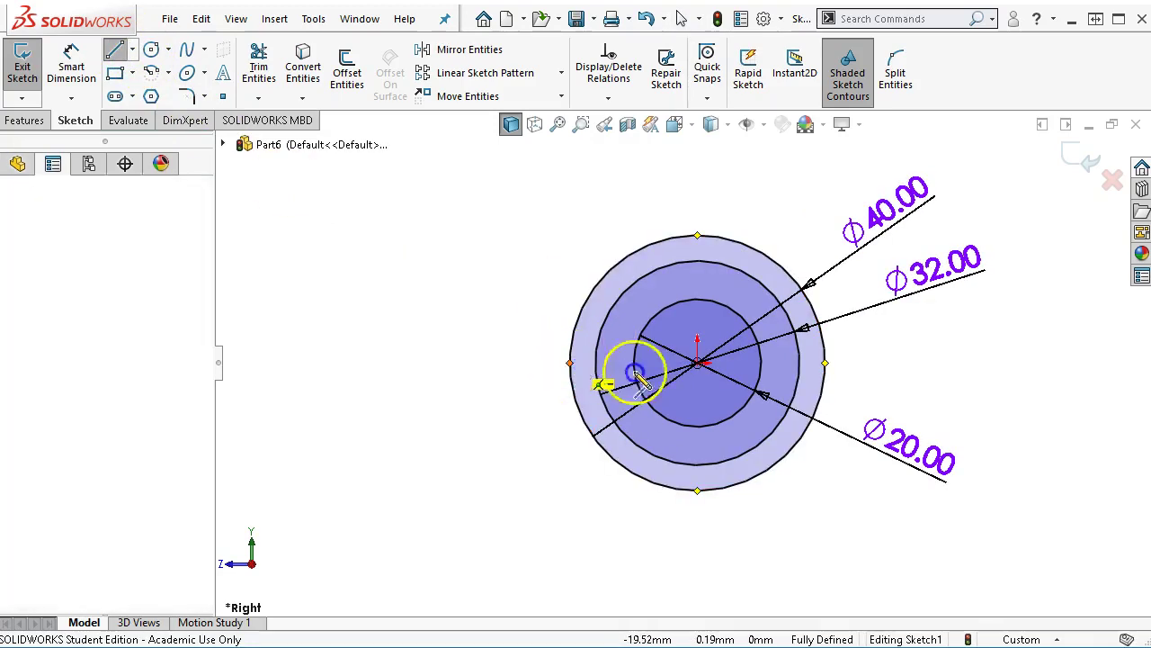
pyautogui.click(824, 363)
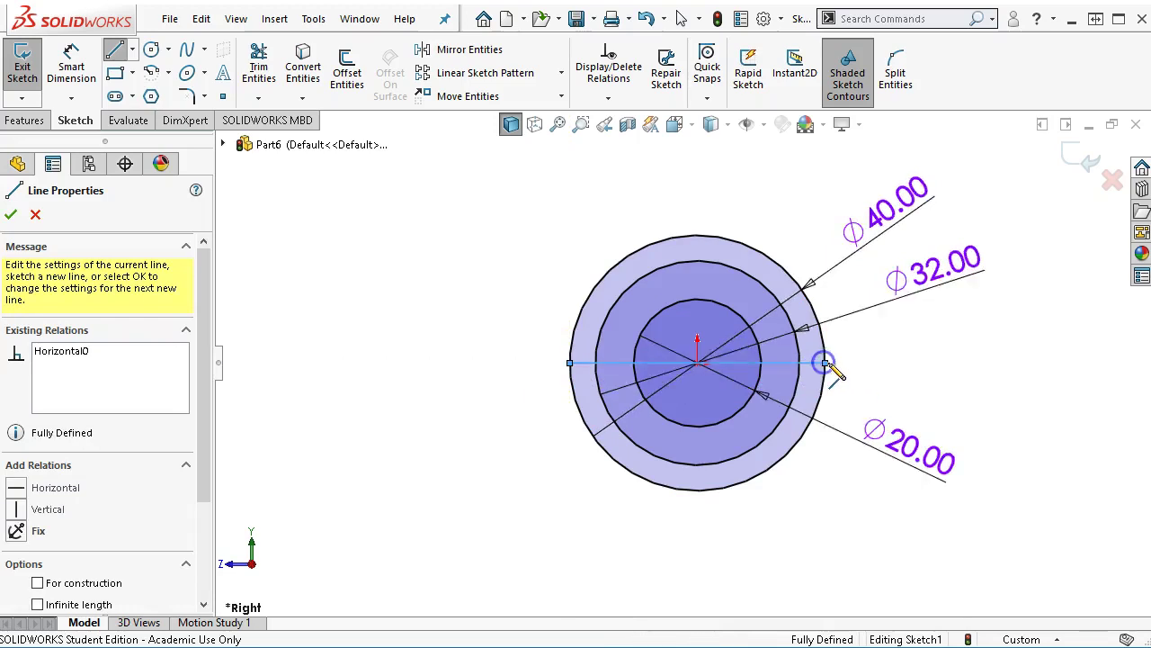
pyautogui.rightClick(889, 357)
pyautogui.click(927, 365)
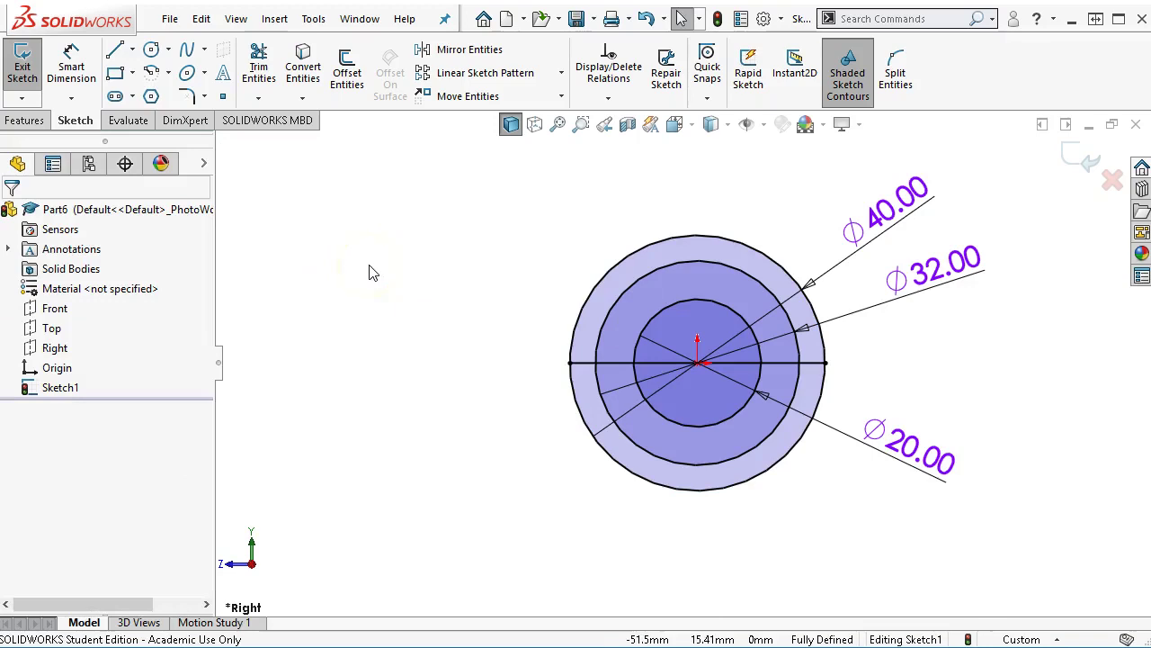
pyautogui.hotkey('ctrl', '7')
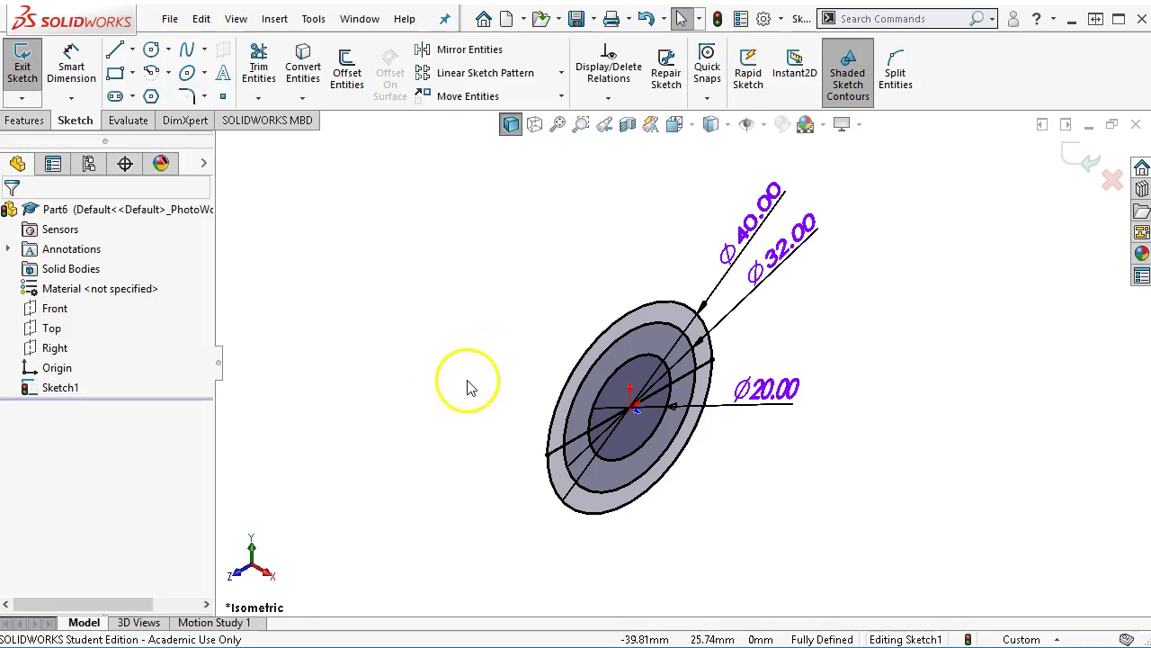
# - Extrude the three lower half-disc regions 100 mm in the reversed direction
pyautogui.click(27, 122)
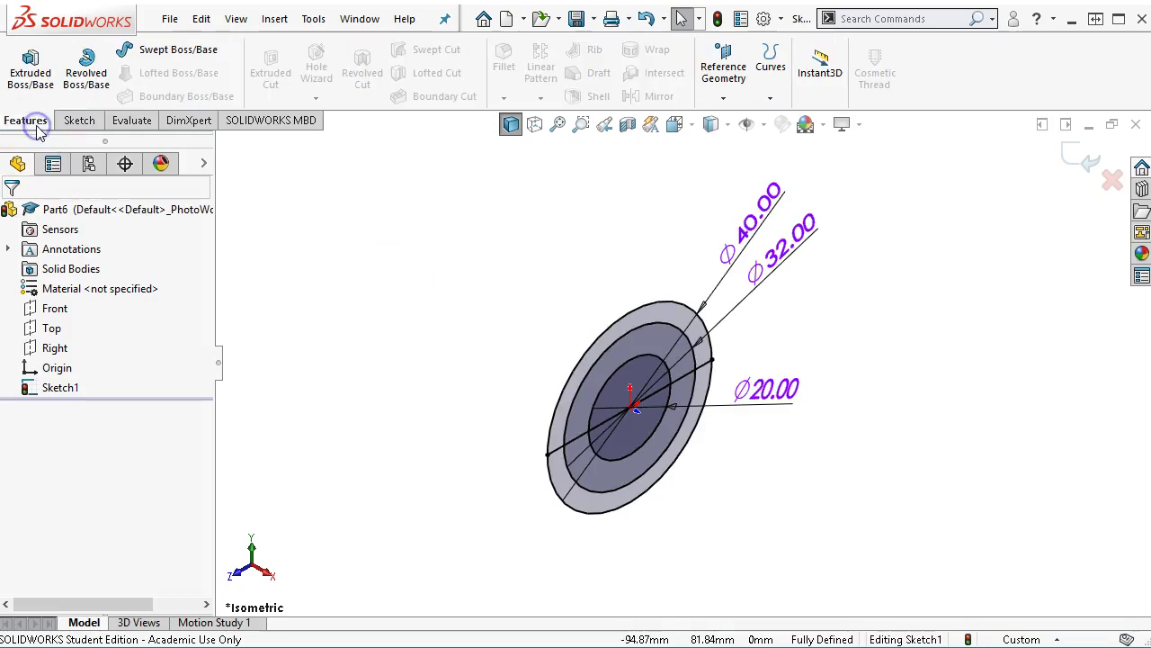
pyautogui.click(33, 74)
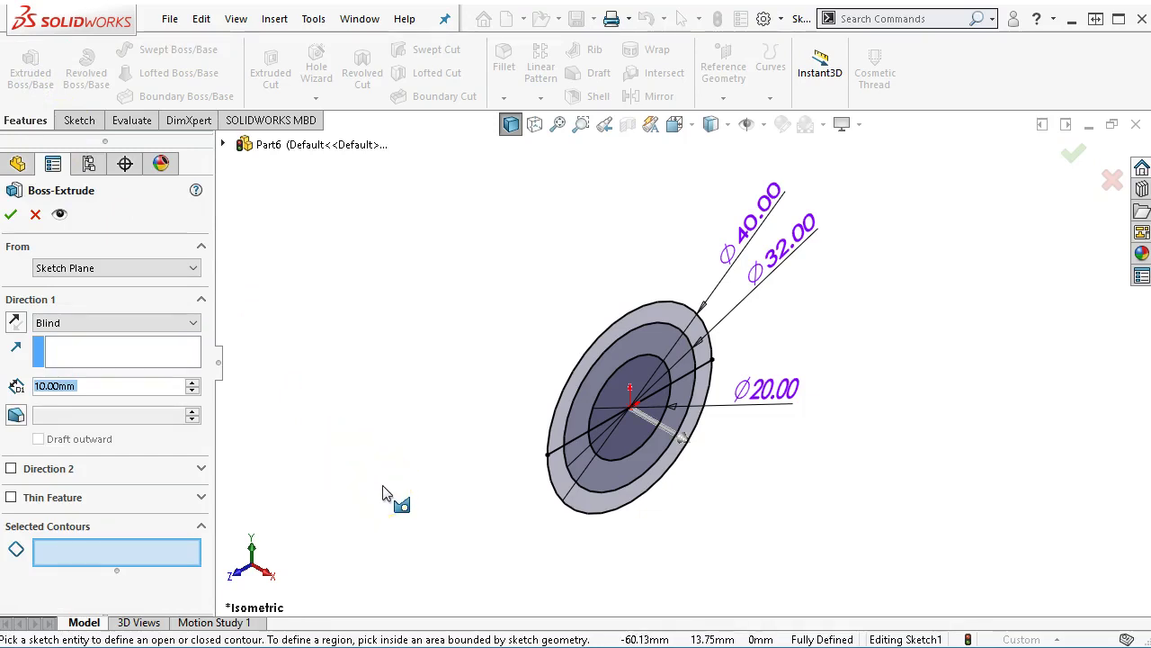
pyautogui.click(613, 505)
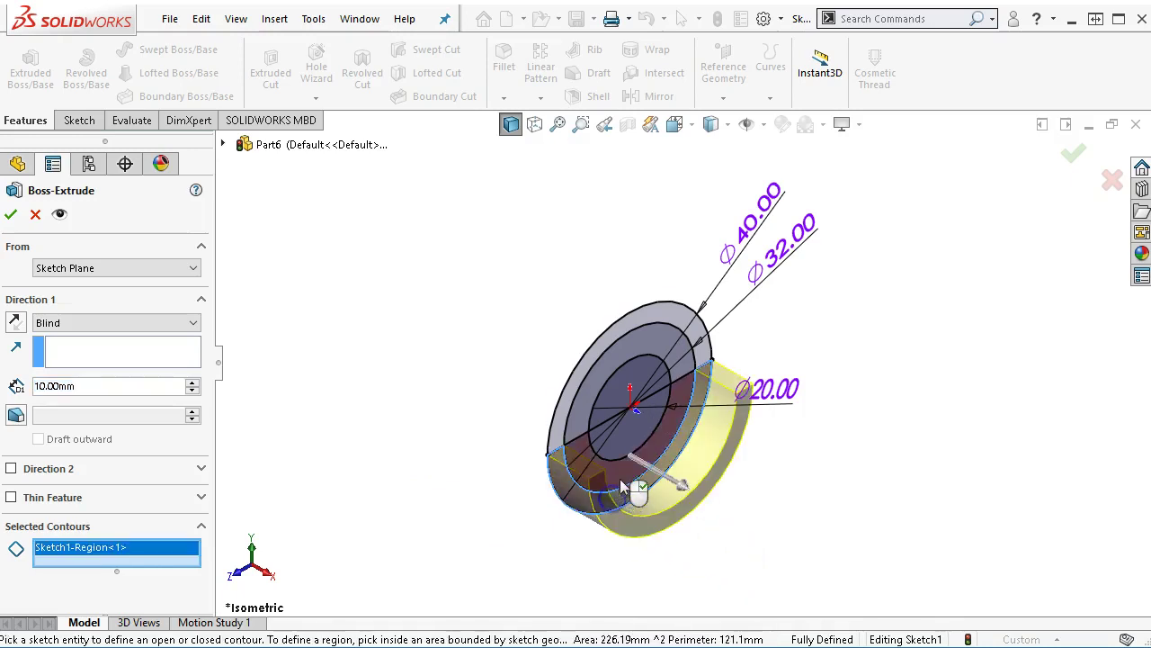
pyautogui.click(620, 478)
pyautogui.click(639, 438)
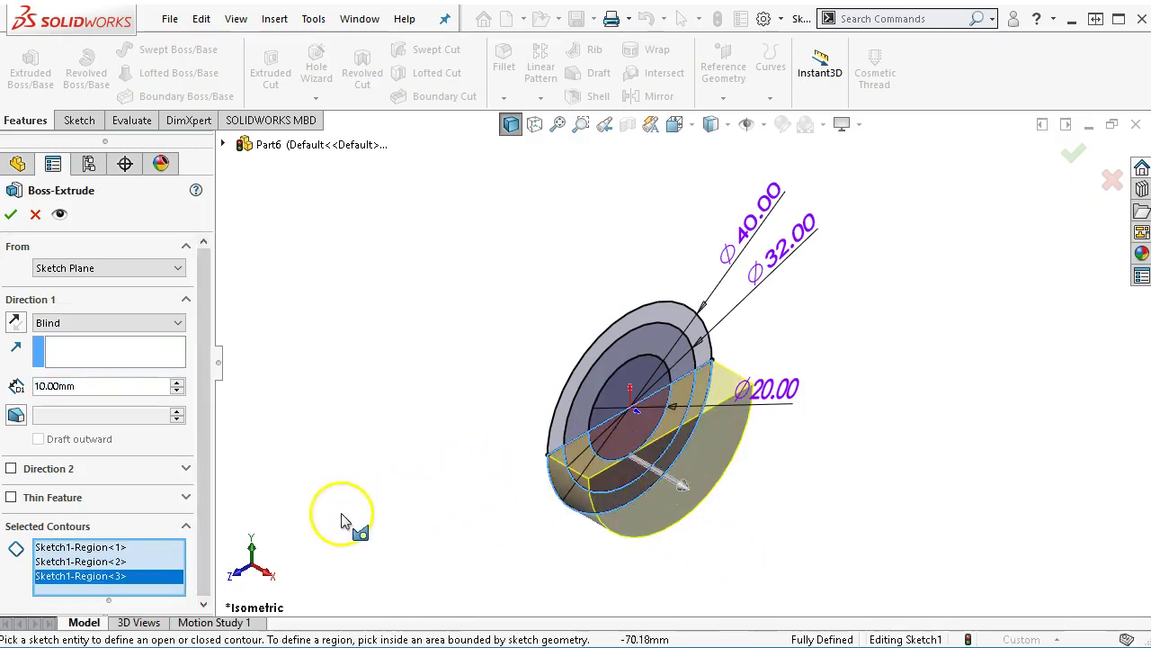
pyautogui.click(15, 321)
pyautogui.doubleClick(70, 387)
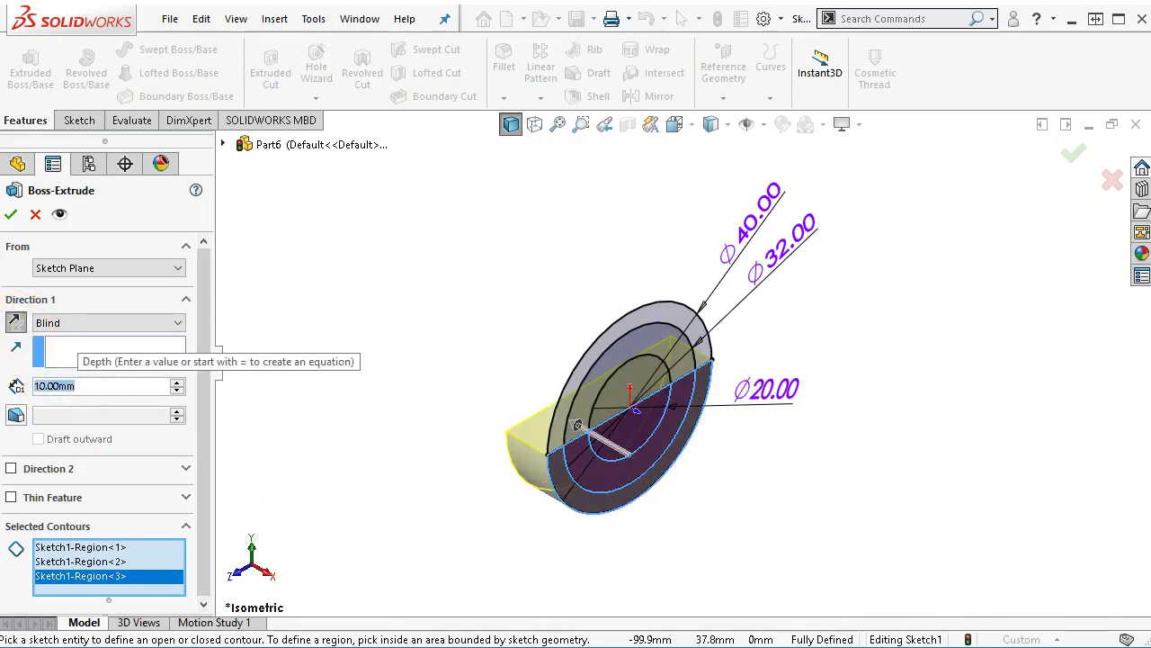
pyautogui.write('100')
pyautogui.press('Return')
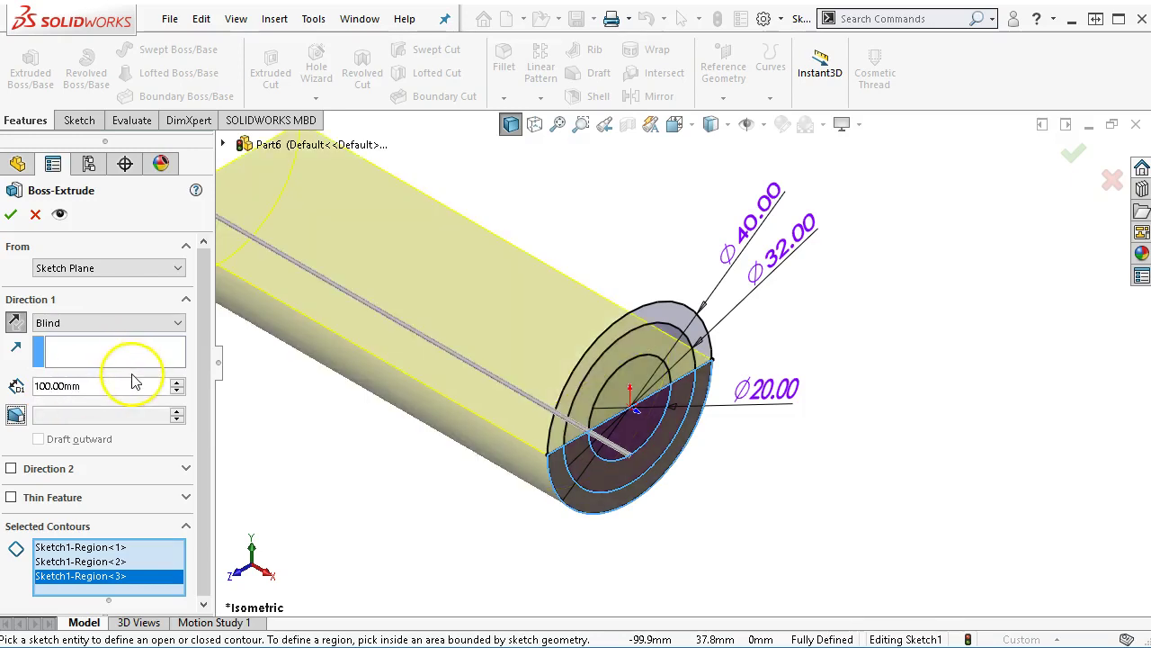
pyautogui.scroll(3, 404, 411)
pyautogui.scroll(-2, 332, 350)
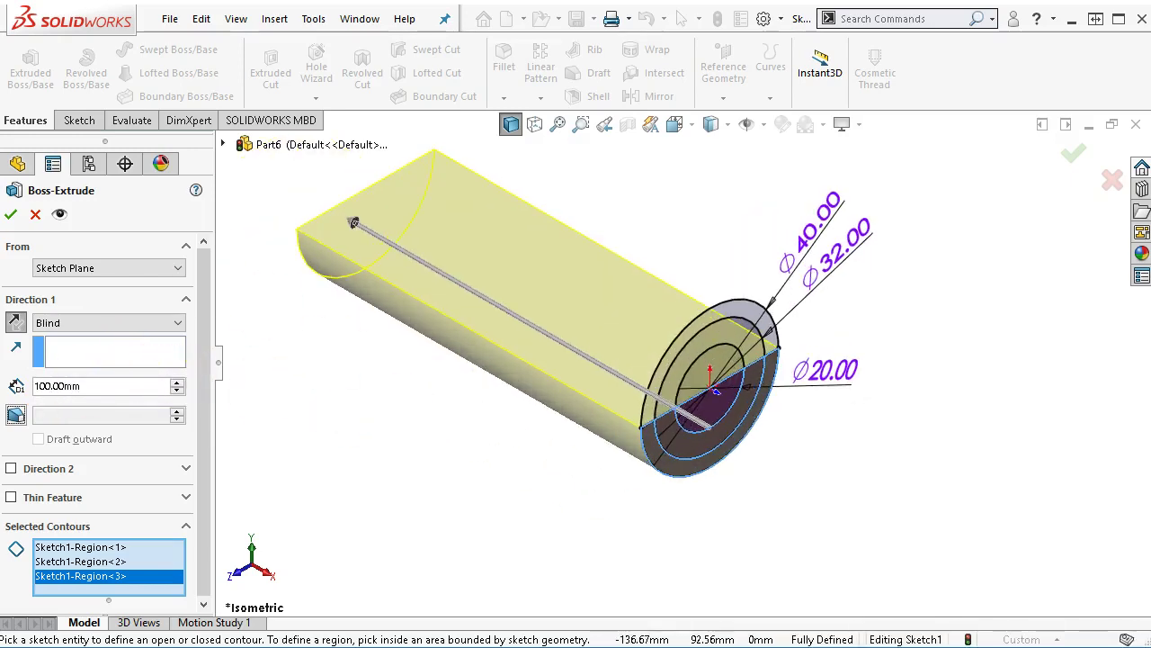
pyautogui.click(11, 214)
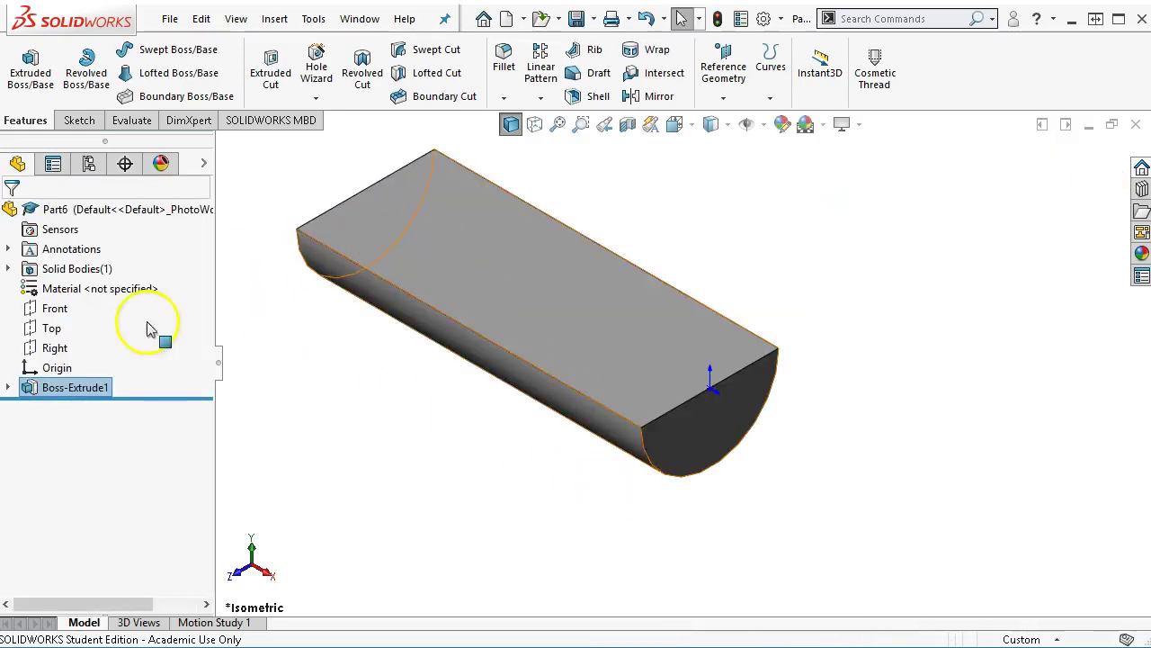
# - Show Sketch1 under Boss-Extrude1 so it can be reused
pyautogui.click(8, 387)
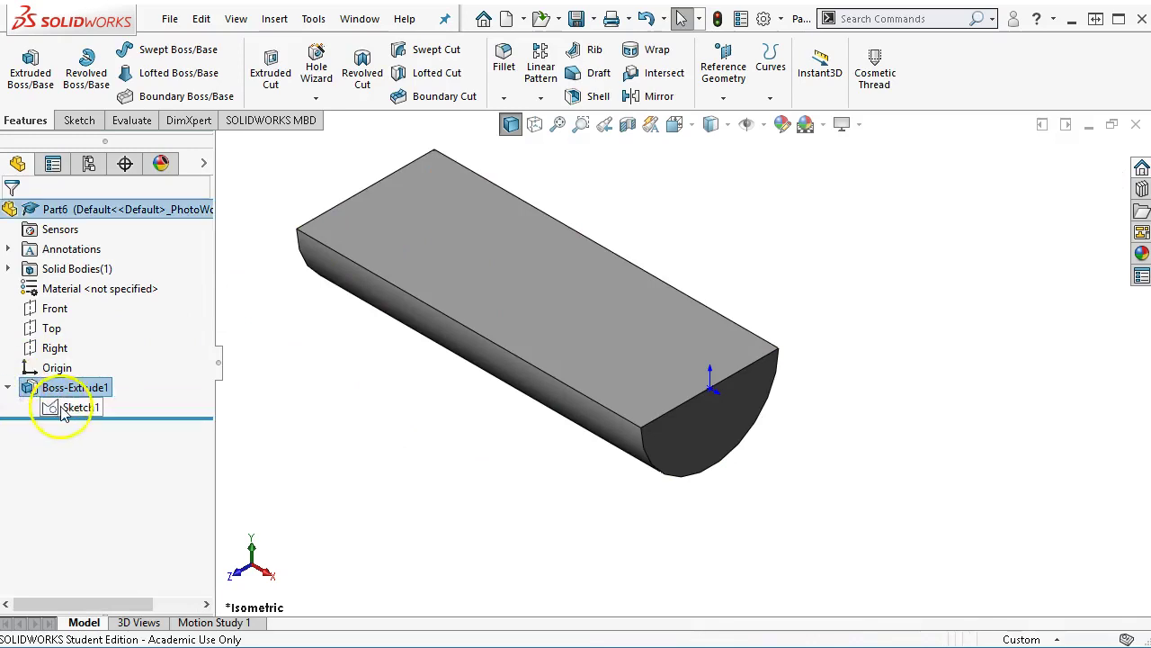
pyautogui.rightClick(56, 407)
pyautogui.click(57, 409)
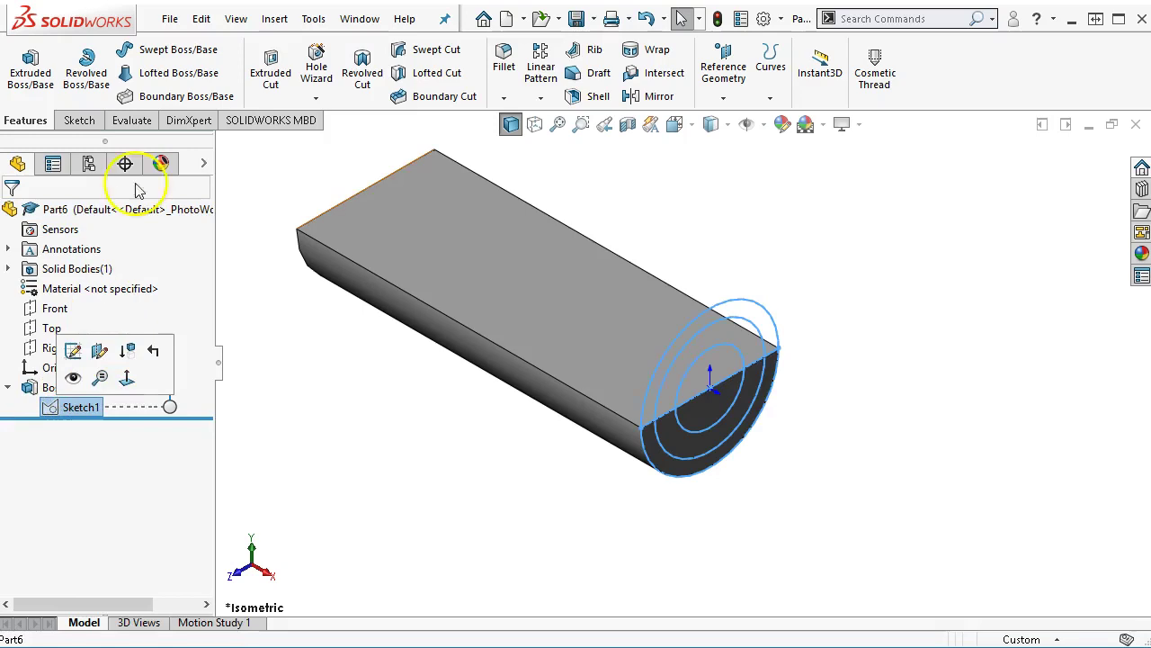
# - Cut the three picked end-face regions 8 mm deep with Extruded Cut
pyautogui.click(271, 79)
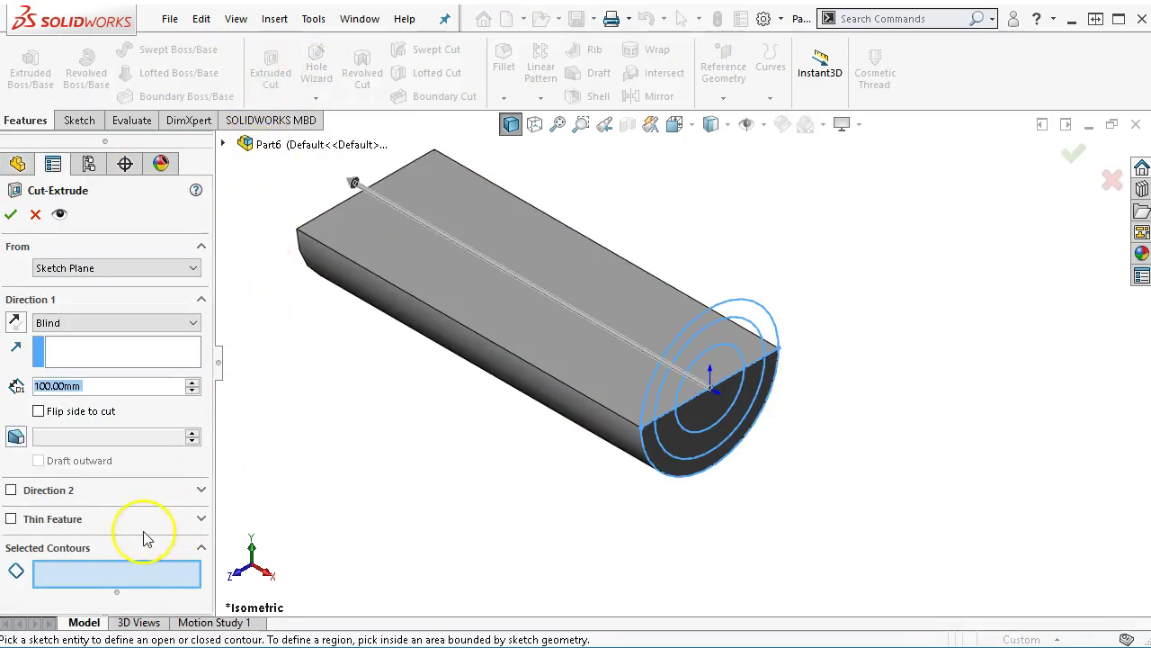
pyautogui.write('8')
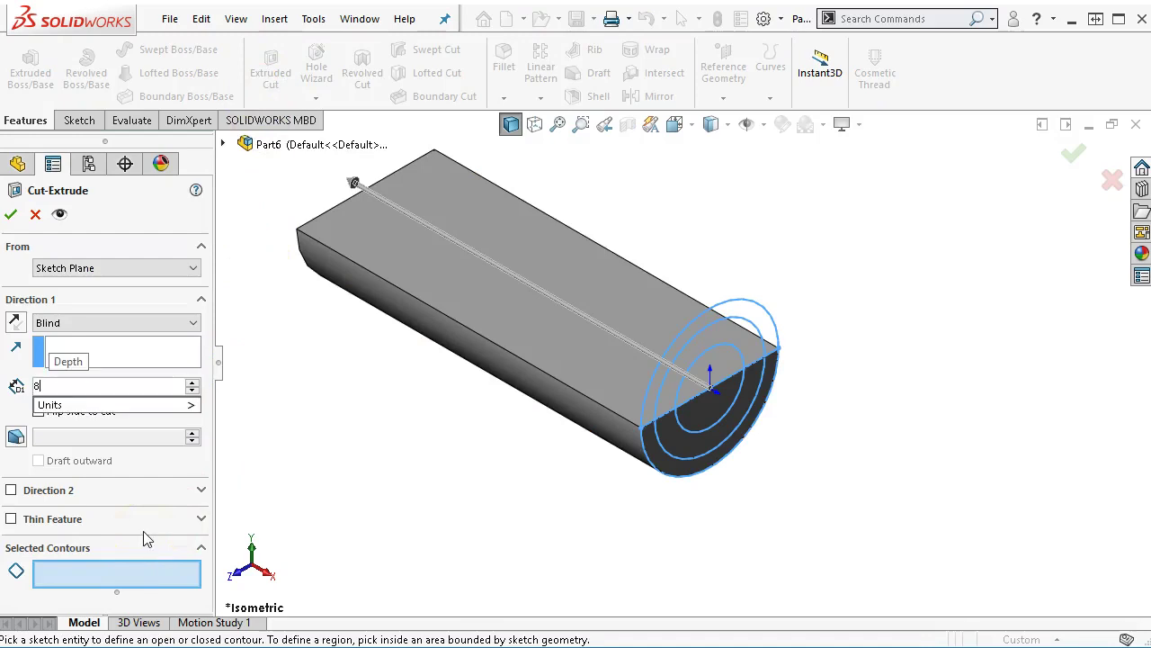
pyautogui.click(694, 450)
pyautogui.click(637, 405)
pyautogui.click(753, 349)
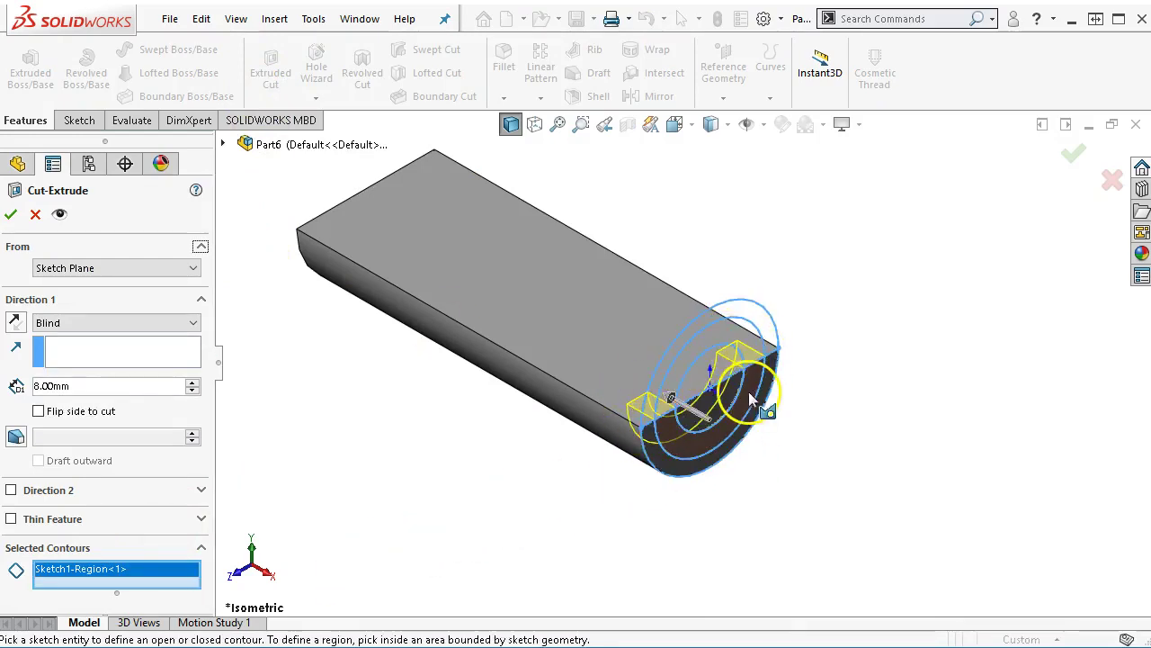
pyautogui.click(11, 216)
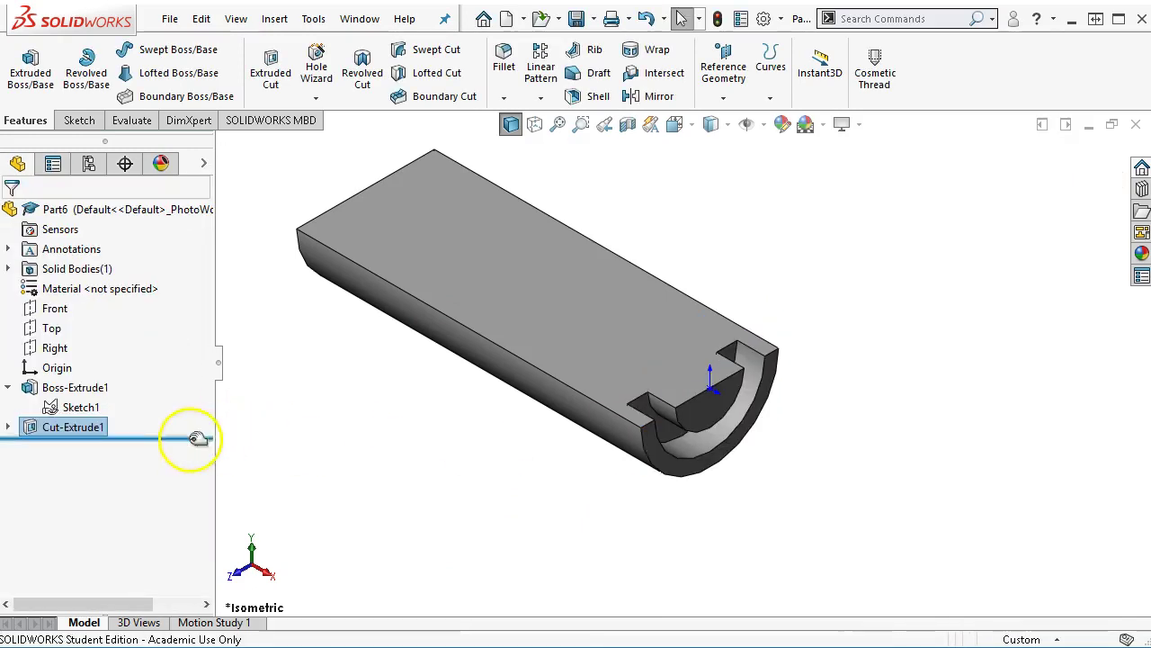
# - Start a boss extrusion of Sketch1's outer ring region, reversed into the body
pyautogui.click(82, 407)
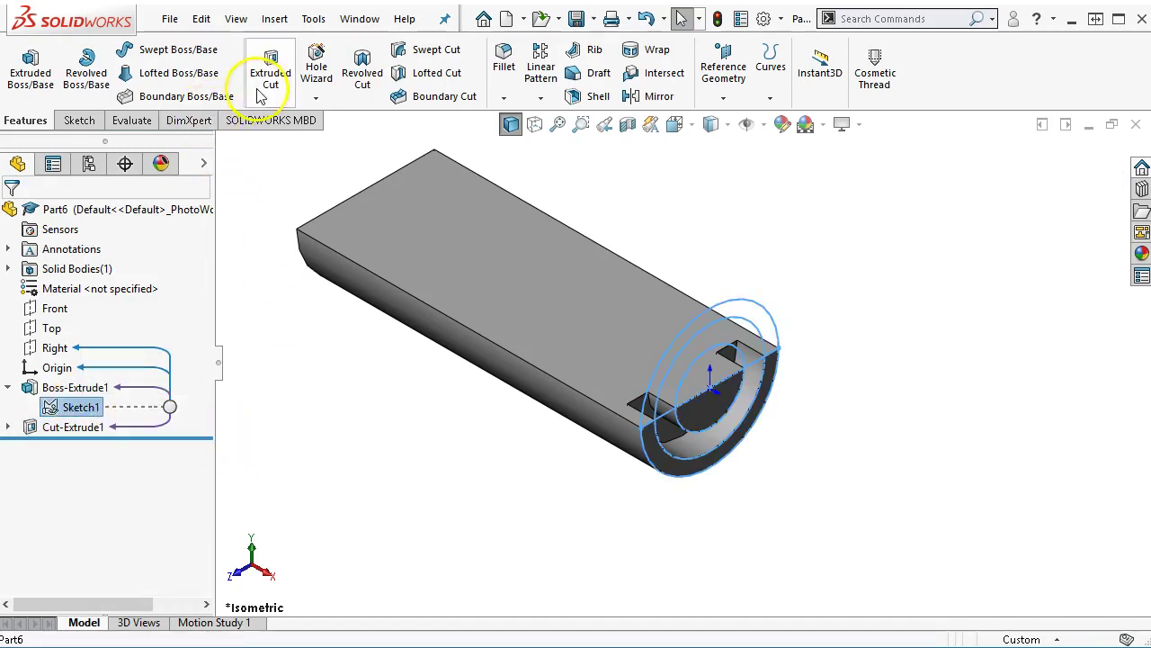
pyautogui.click(32, 68)
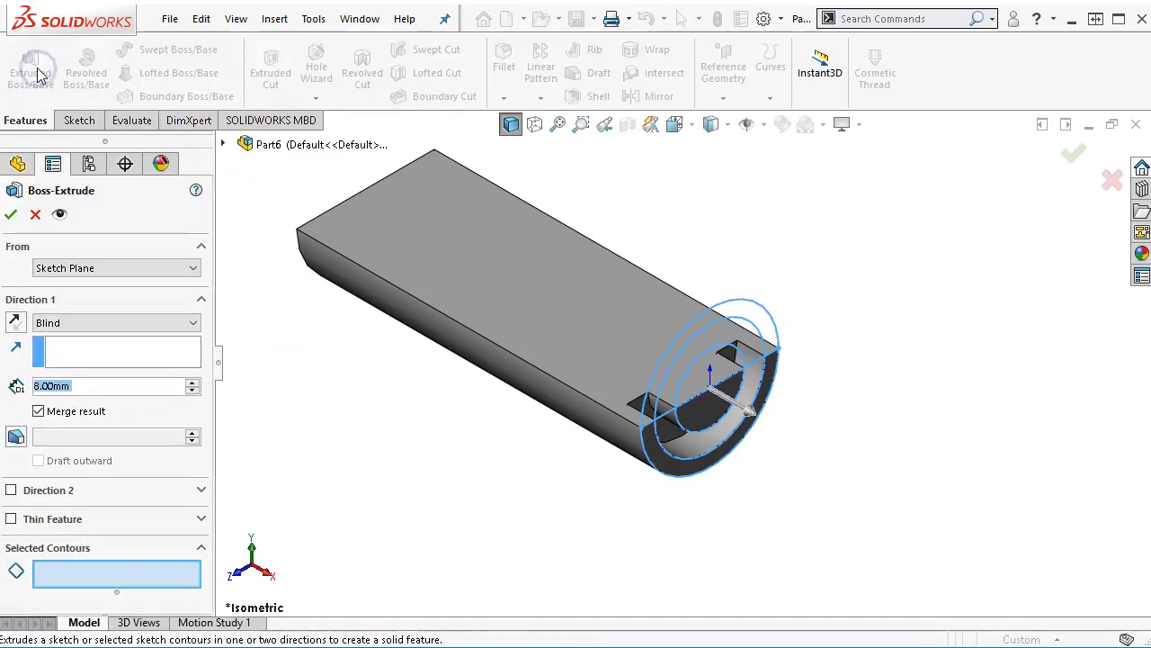
pyautogui.click(770, 330)
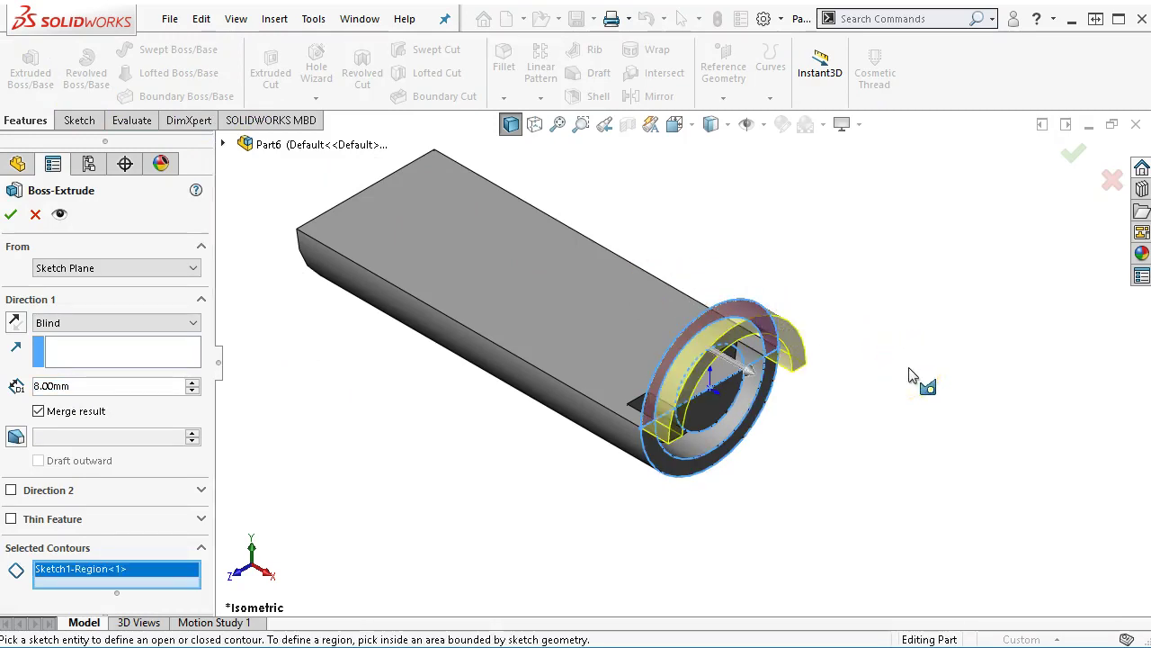
pyautogui.click(15, 322)
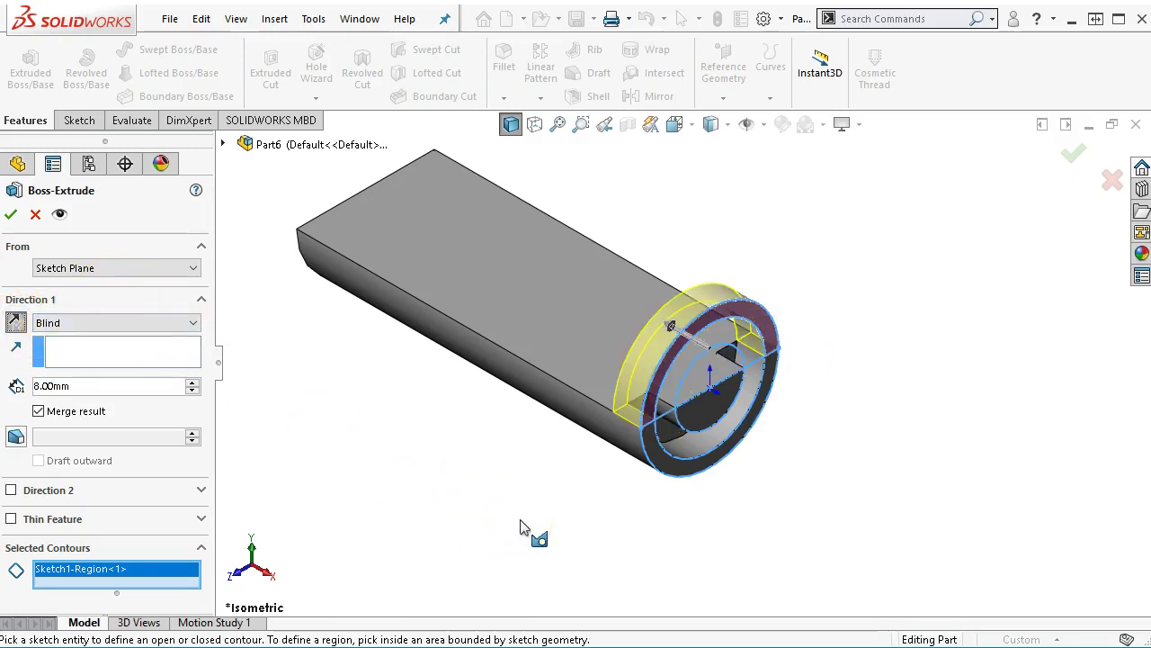
# - Set the extrusion to start from the half-cylinder's far end face
pyautogui.click(180, 267)
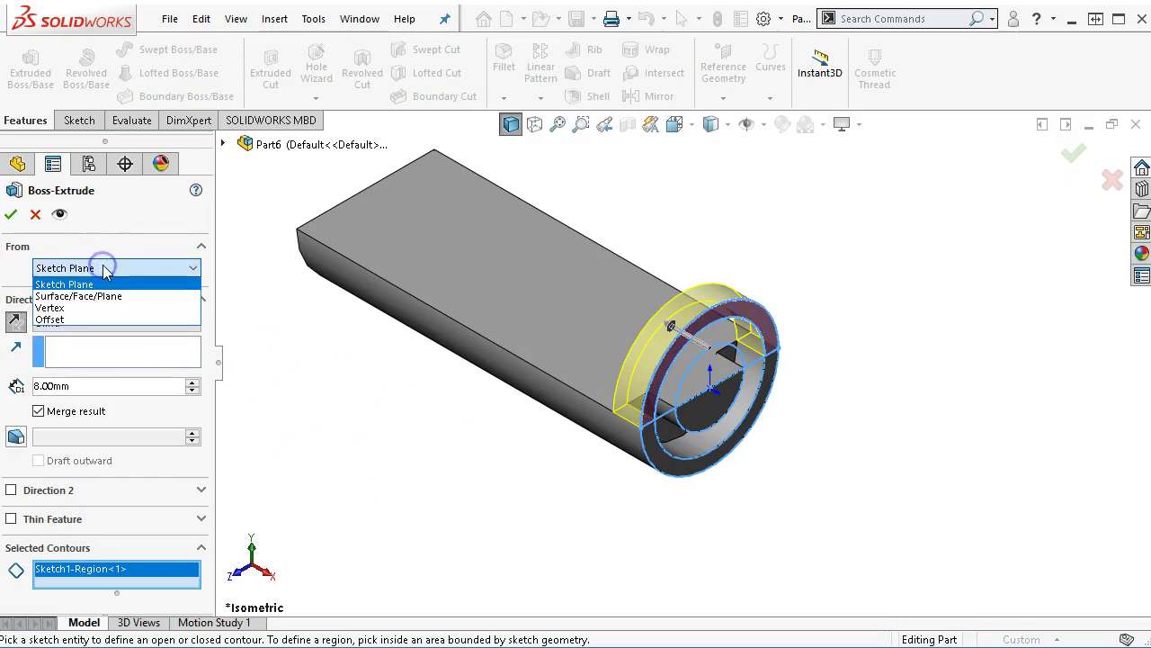
pyautogui.click(104, 296)
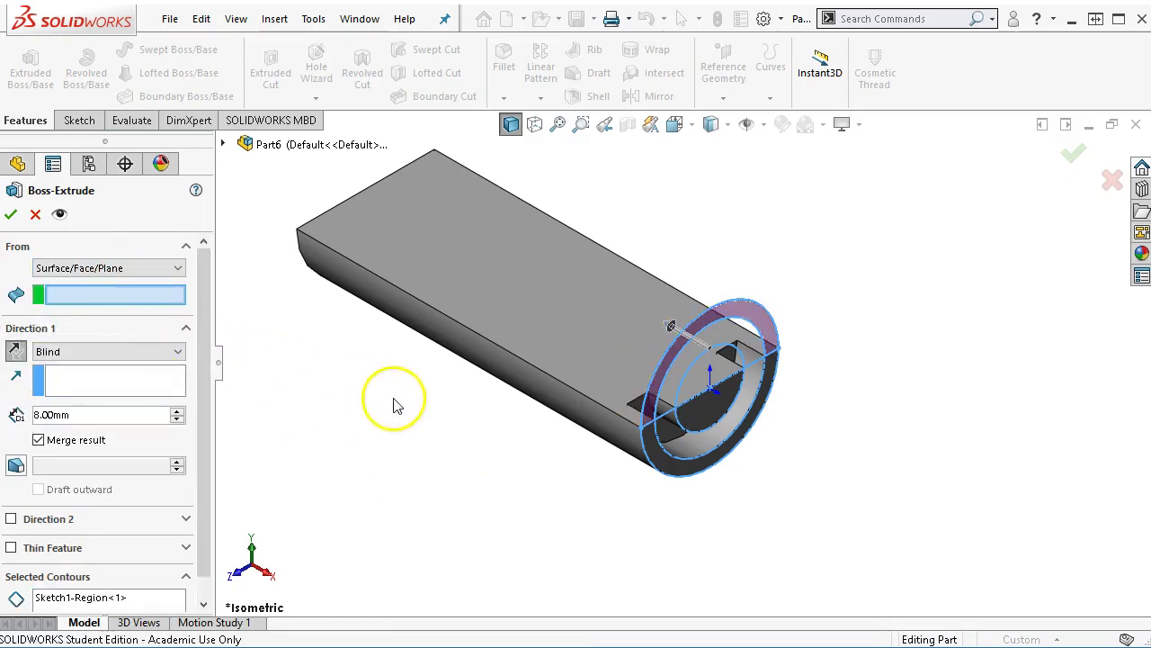
pyautogui.moveTo(393, 393); pyautogui.dragTo(509, 478, button='middle')
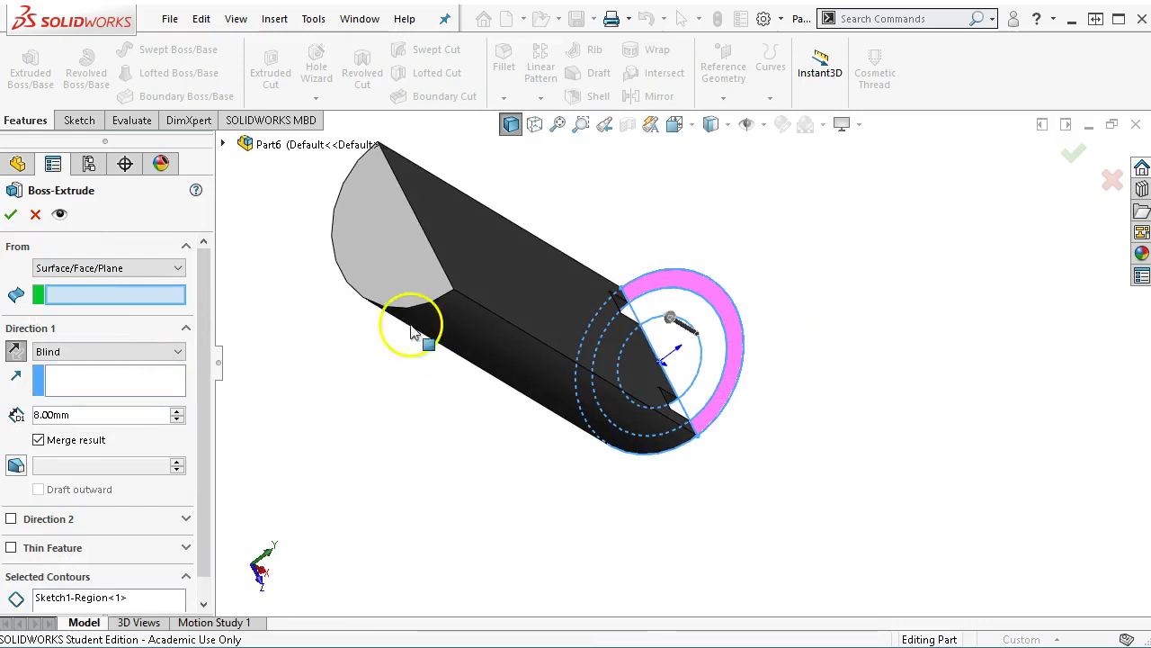
pyautogui.click(399, 238)
pyautogui.moveTo(489, 495); pyautogui.dragTo(367, 400, button='middle')
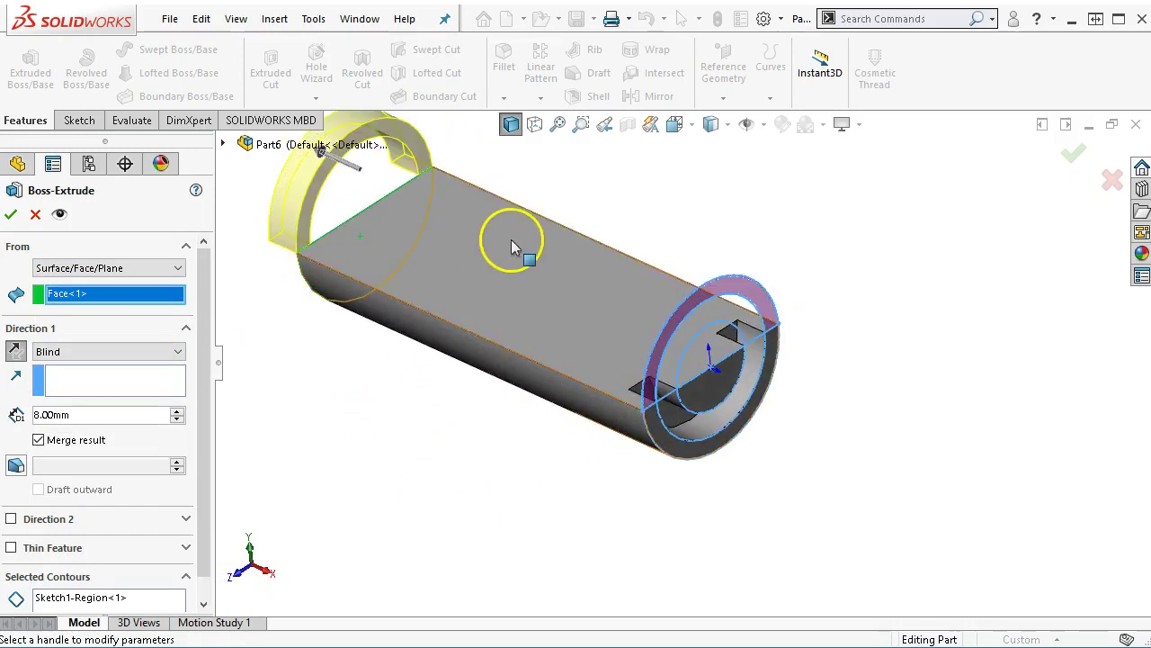
pyautogui.scroll(-2, 513, 180)
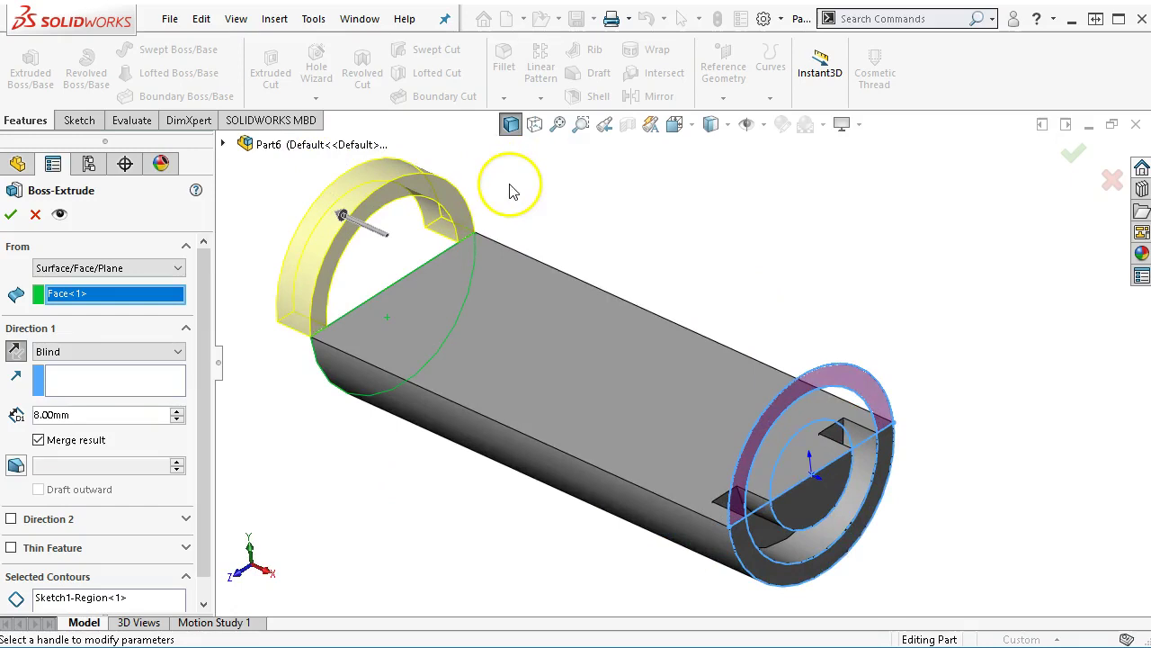
# - Reverse the ring extrusion back over the cylinder and open the end-condition list
pyautogui.click(16, 352)
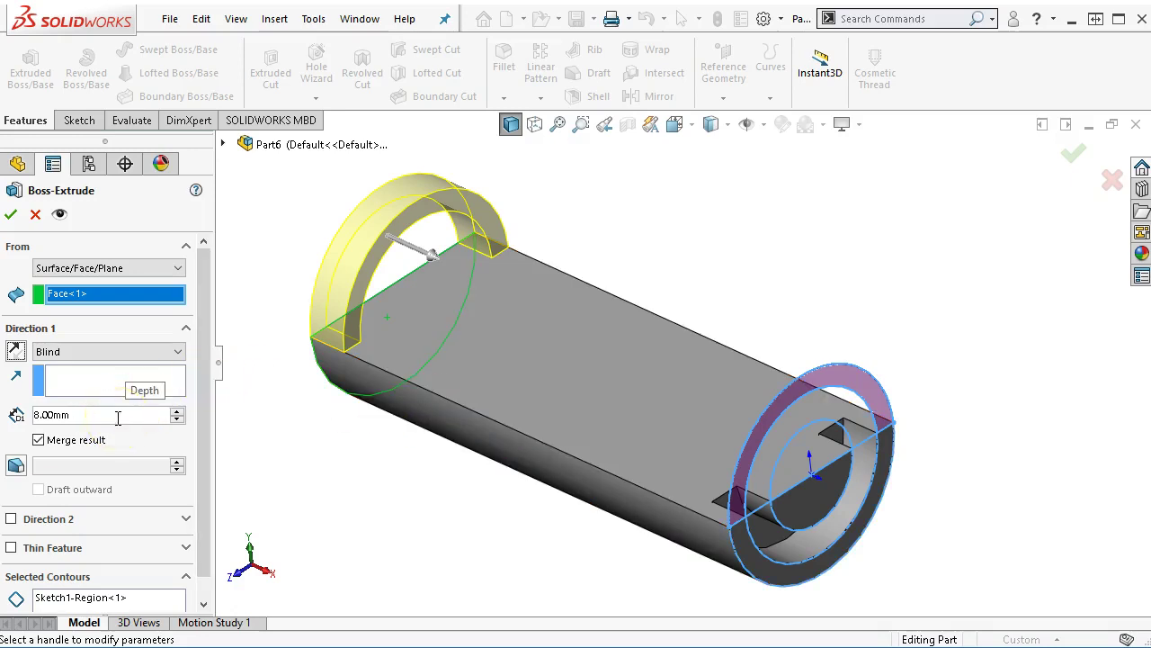
pyautogui.click(63, 410)
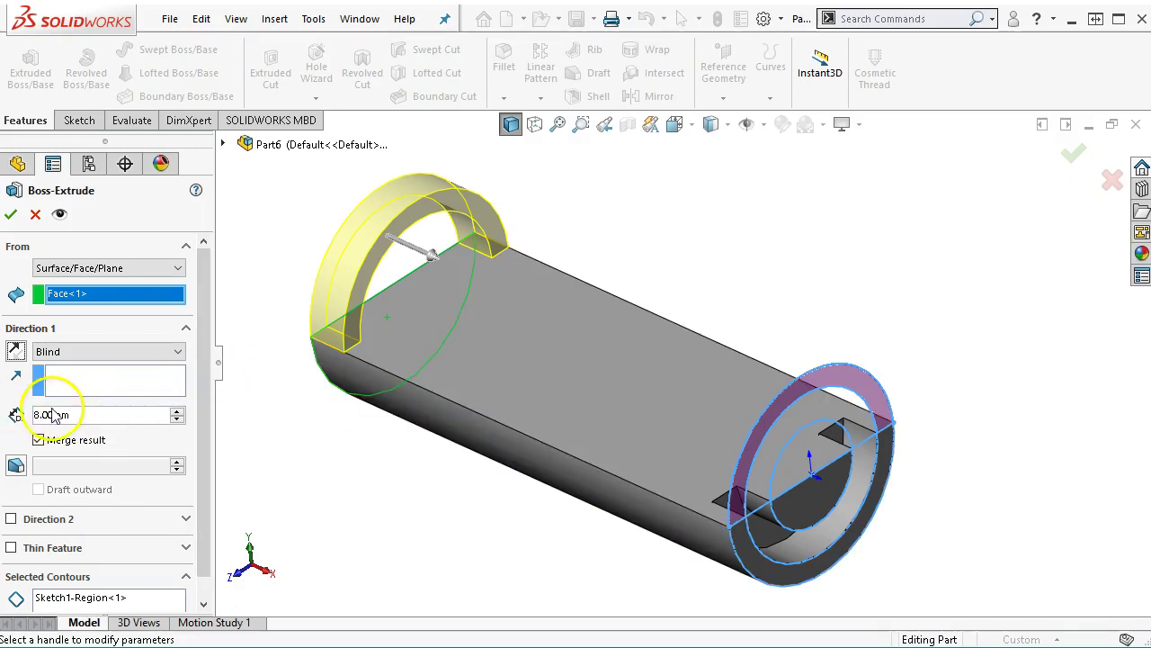
pyautogui.click(68, 356)
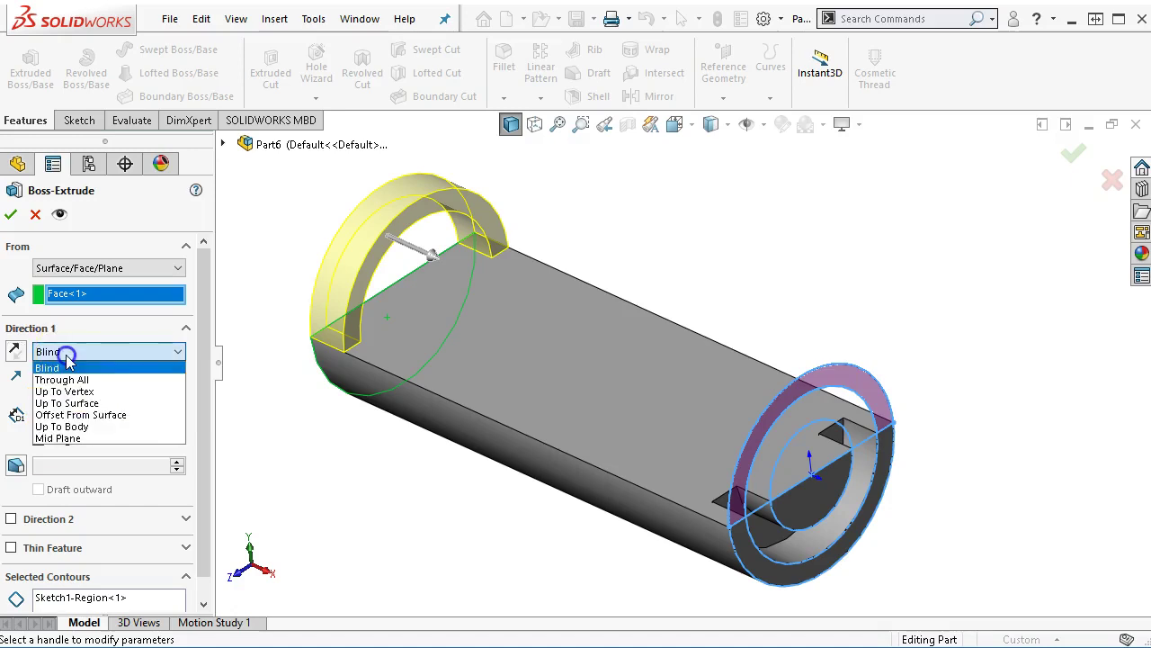
# - End the half-ring extrusion with Offset From Surface at 80 mm from the picked end face
pyautogui.click(79, 415)
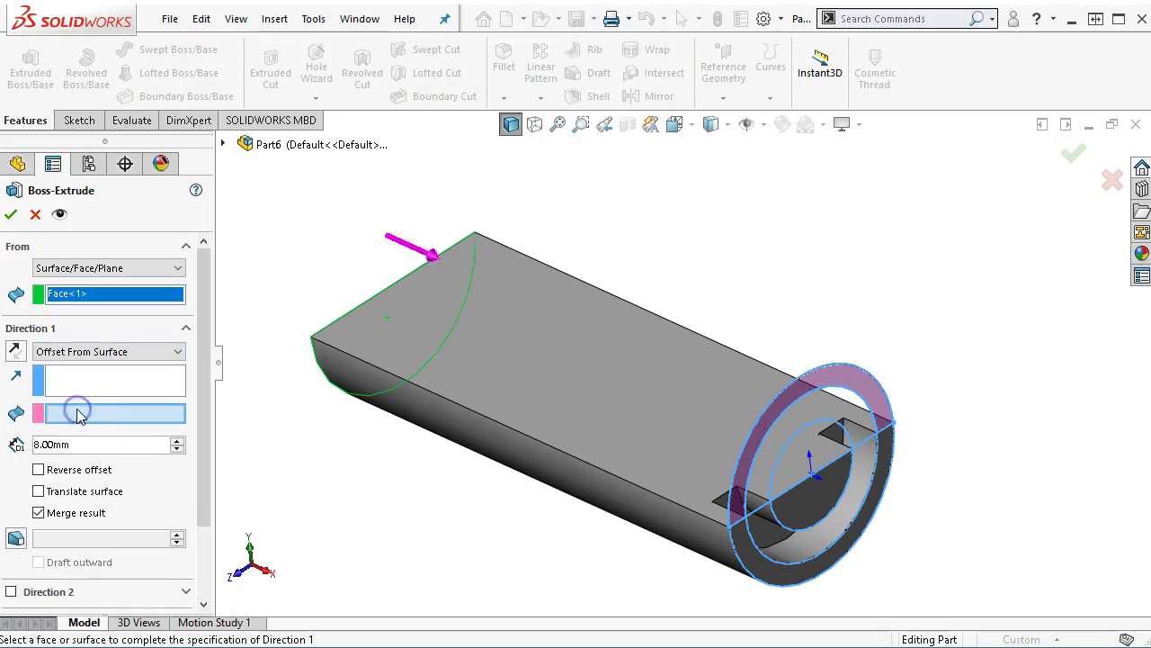
pyautogui.click(768, 572)
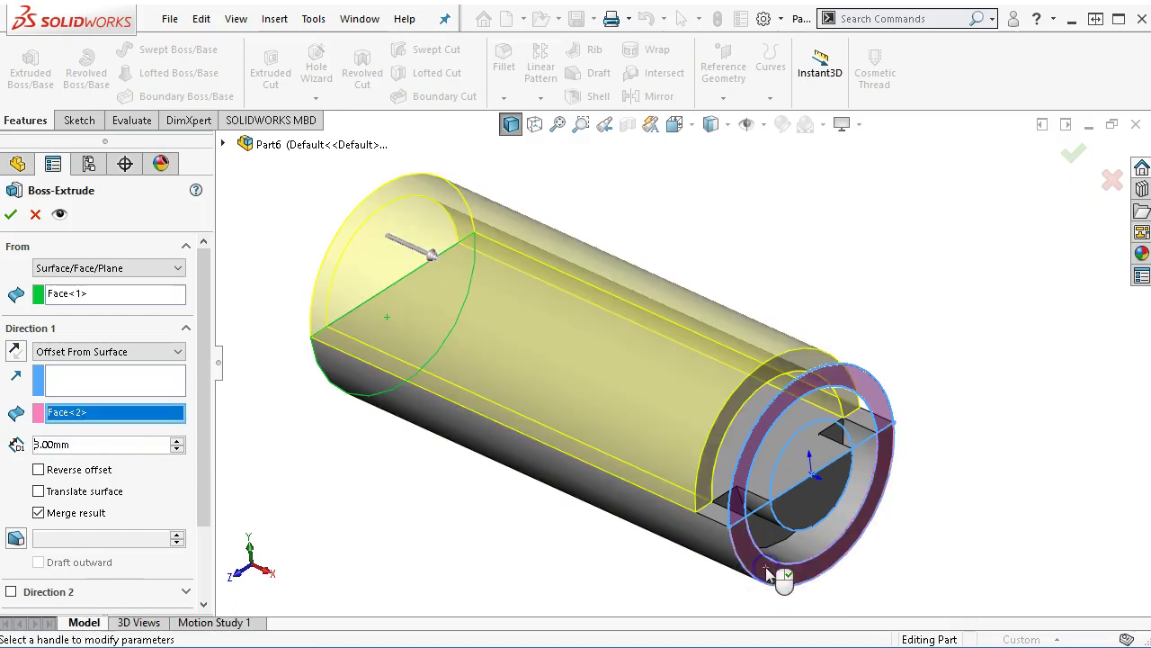
pyautogui.click(71, 443)
pyautogui.write('8')
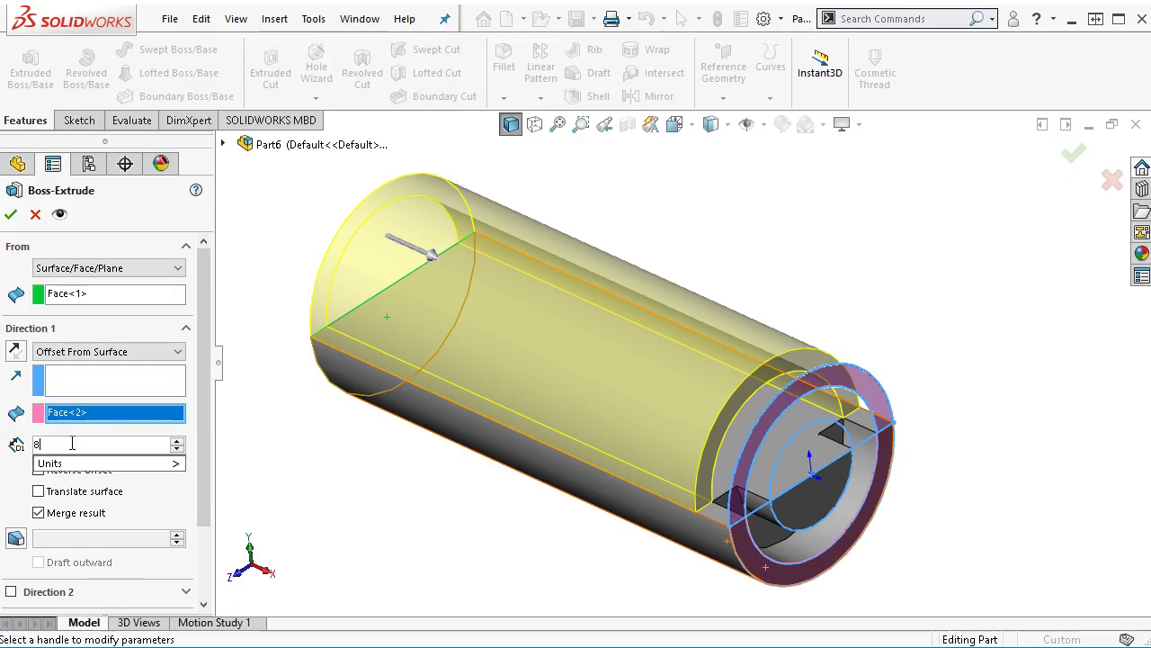
pyautogui.write('0')
pyautogui.press('Tab')
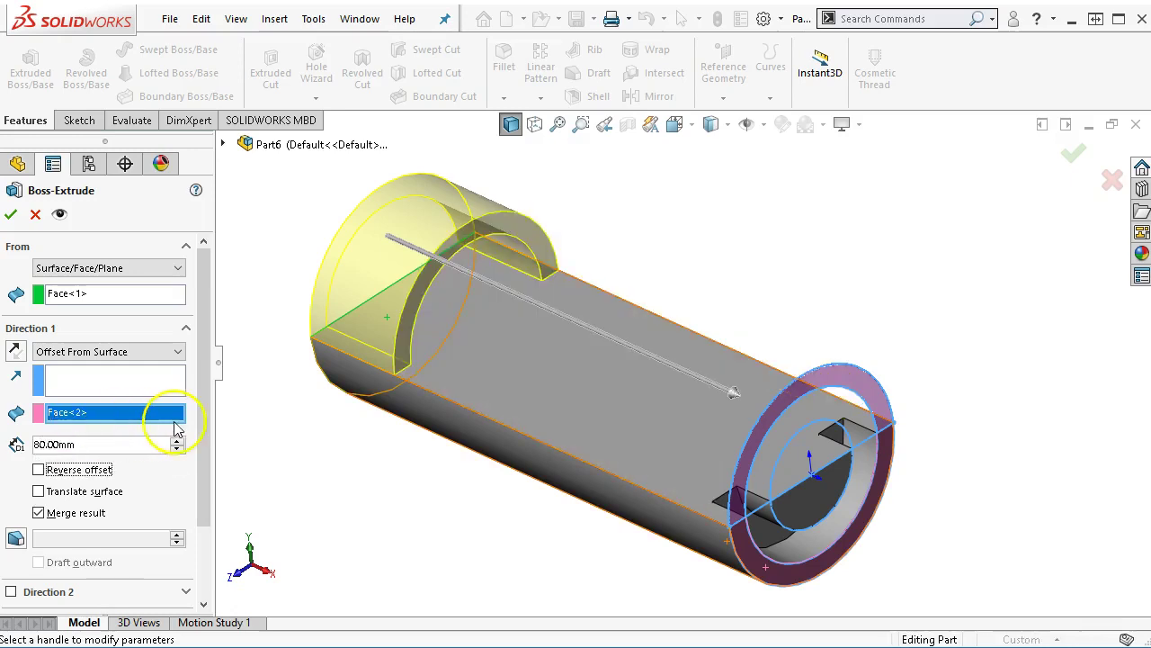
pyautogui.scroll(-2, 365, 466)
pyautogui.scroll(3, 367, 464)
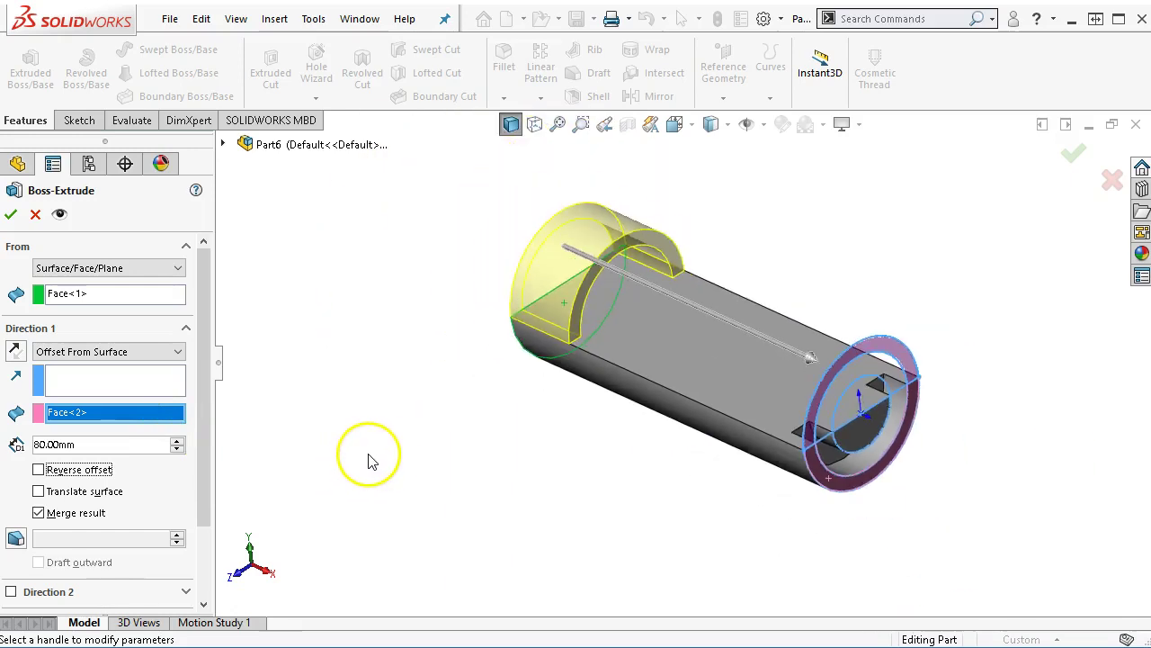
pyautogui.moveTo(387, 462); pyautogui.dragTo(856, 321, button='middle')
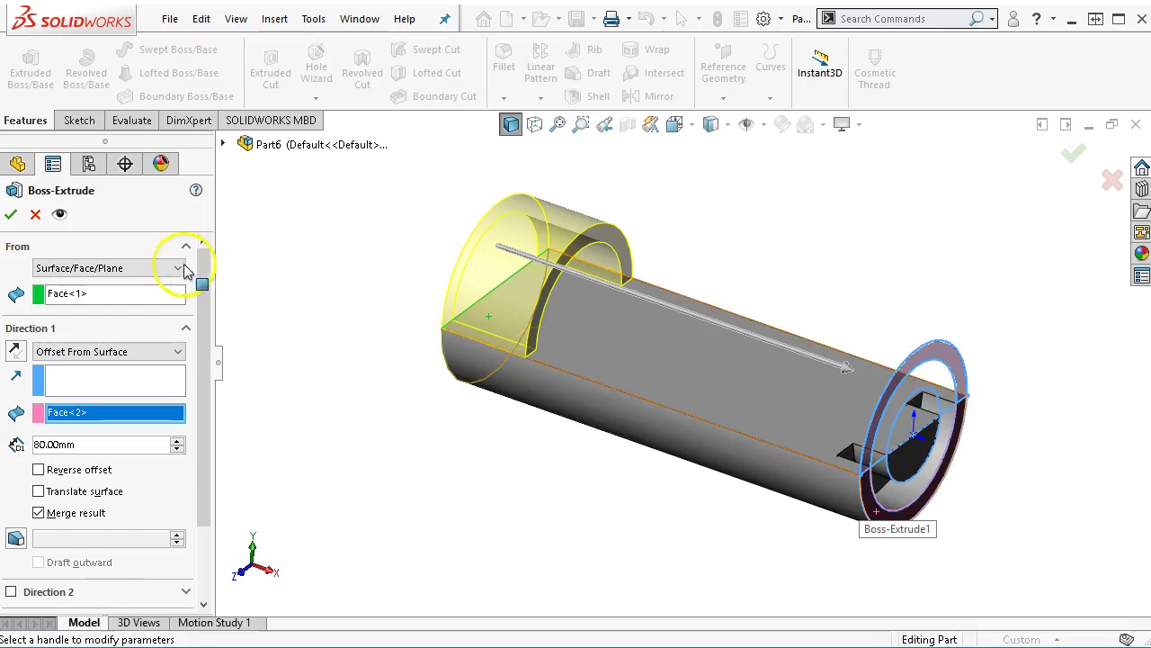
# - Finish the collar extrusion and start a new sketch on the flat top face
pyautogui.click(10, 215)
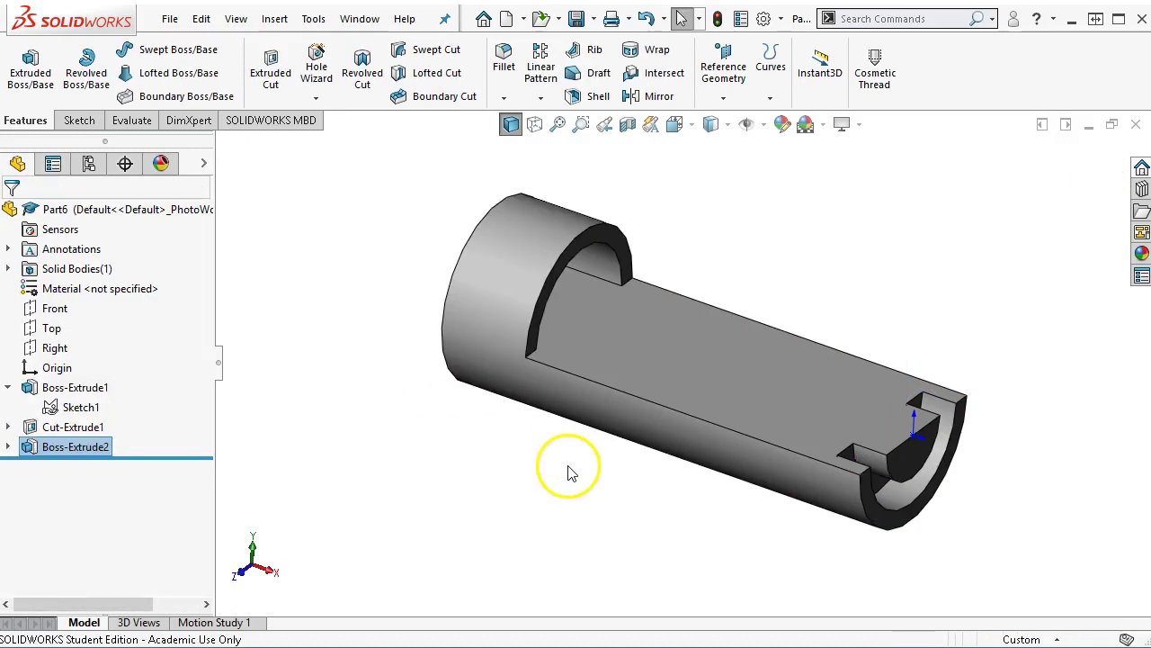
pyautogui.click(813, 372)
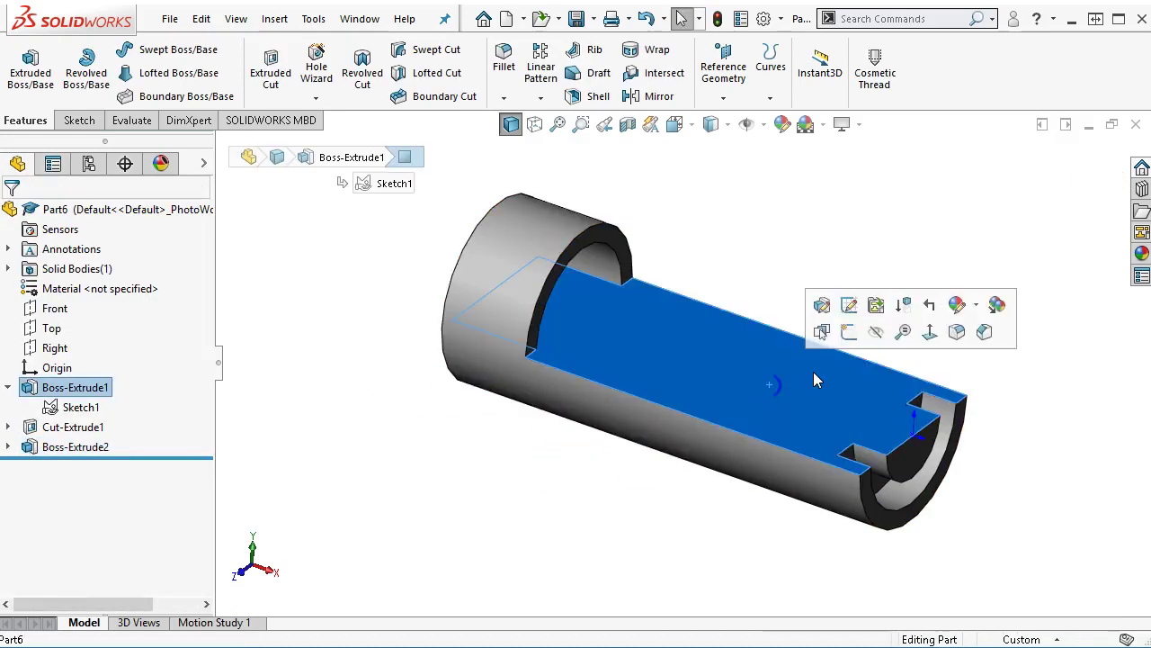
pyautogui.click(850, 331)
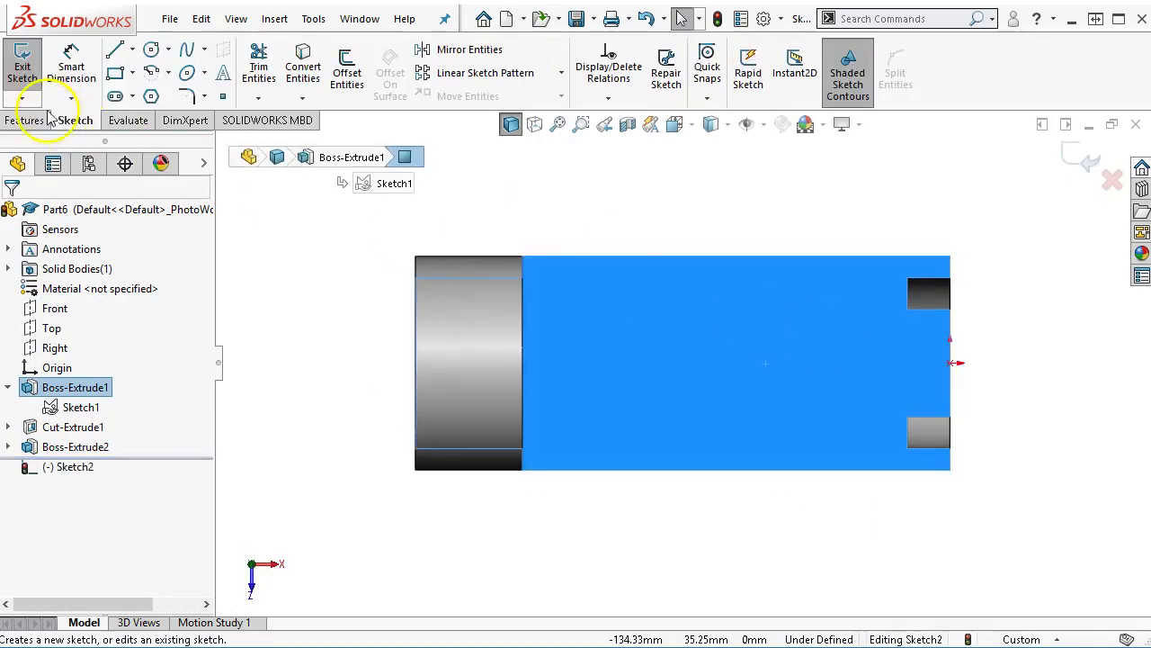
# - Draw a horizontal straight slot on the top face
pyautogui.click(115, 97)
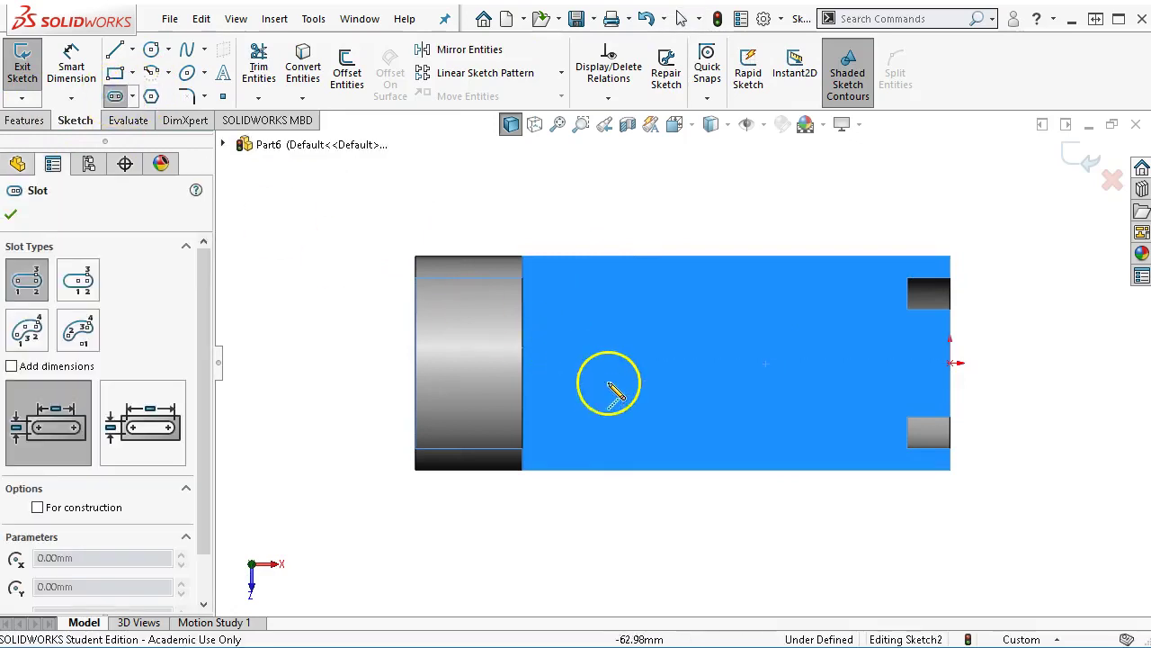
pyautogui.click(666, 369)
pyautogui.click(746, 369)
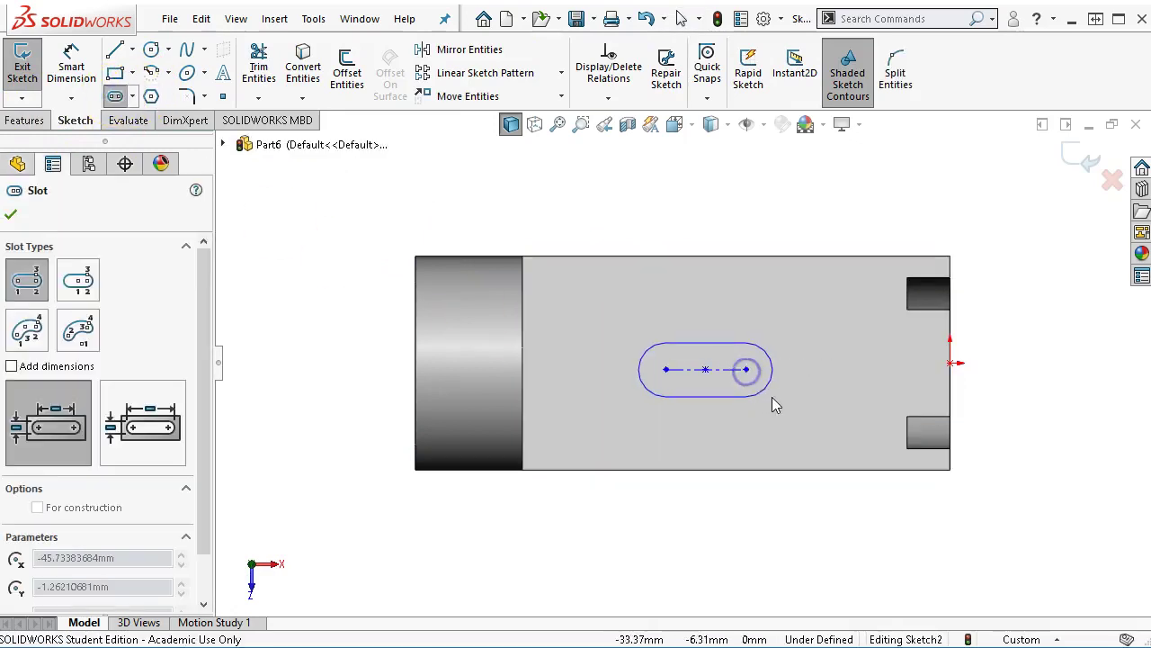
pyautogui.click(771, 396)
pyautogui.rightClick(860, 225)
pyautogui.click(871, 237)
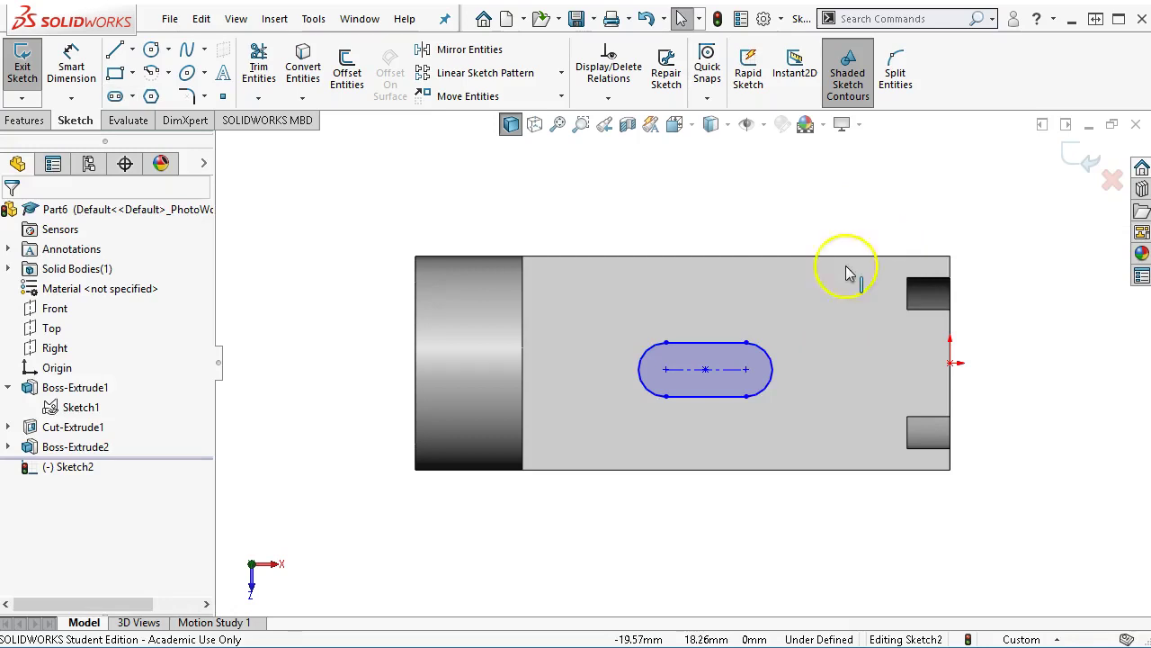
# - Make the slot's centreline coincident with the origin
pyautogui.click(732, 372)
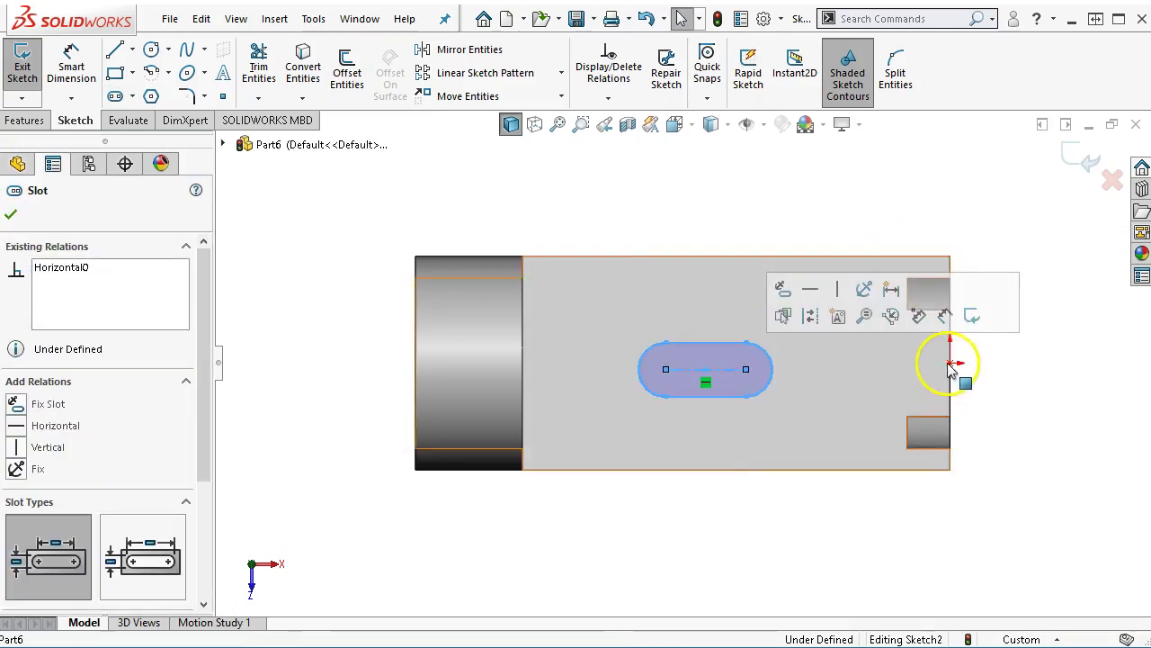
pyautogui.keyDown('ctrl'); pyautogui.click(951, 361); pyautogui.keyUp('ctrl')
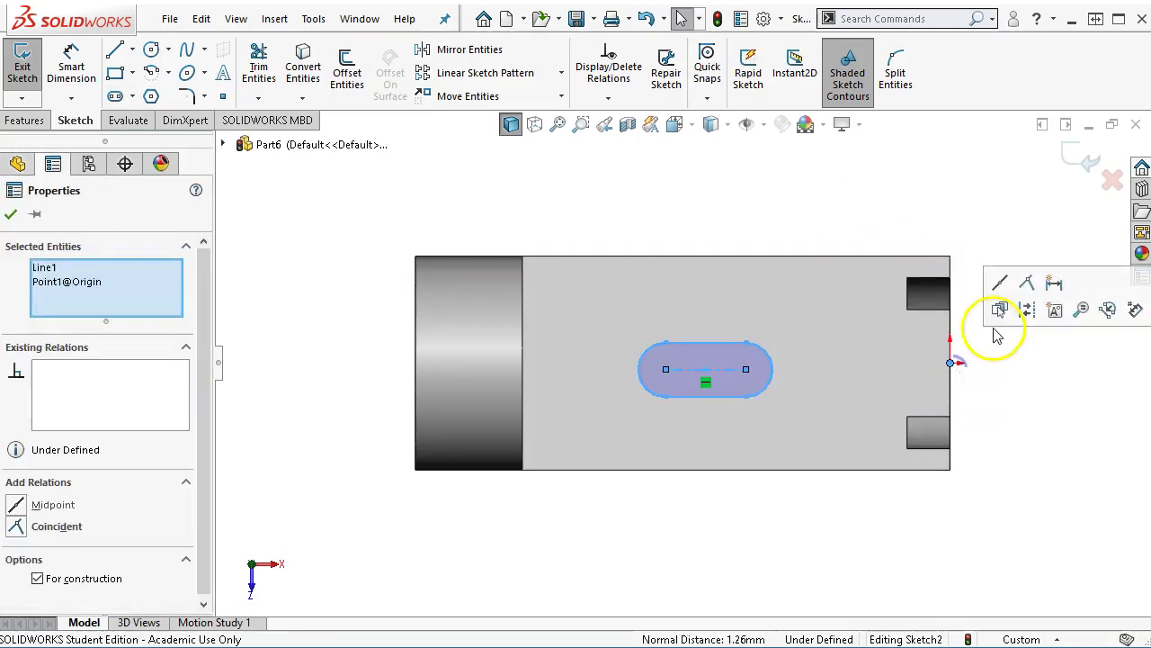
pyautogui.click(1027, 282)
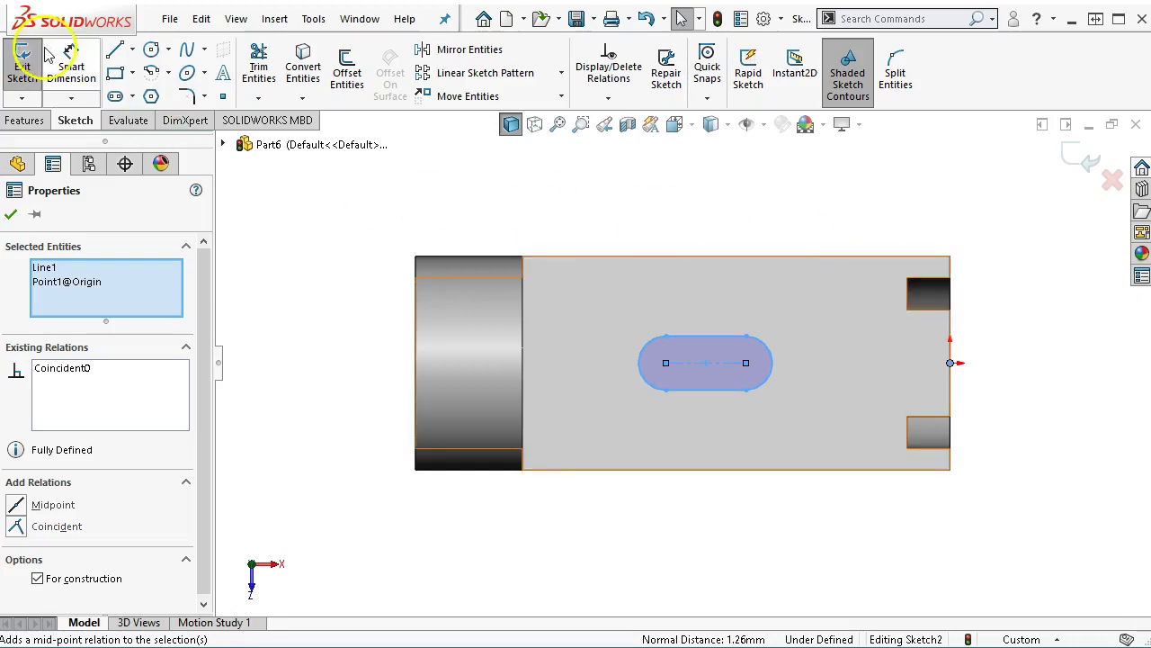
pyautogui.click(71, 56)
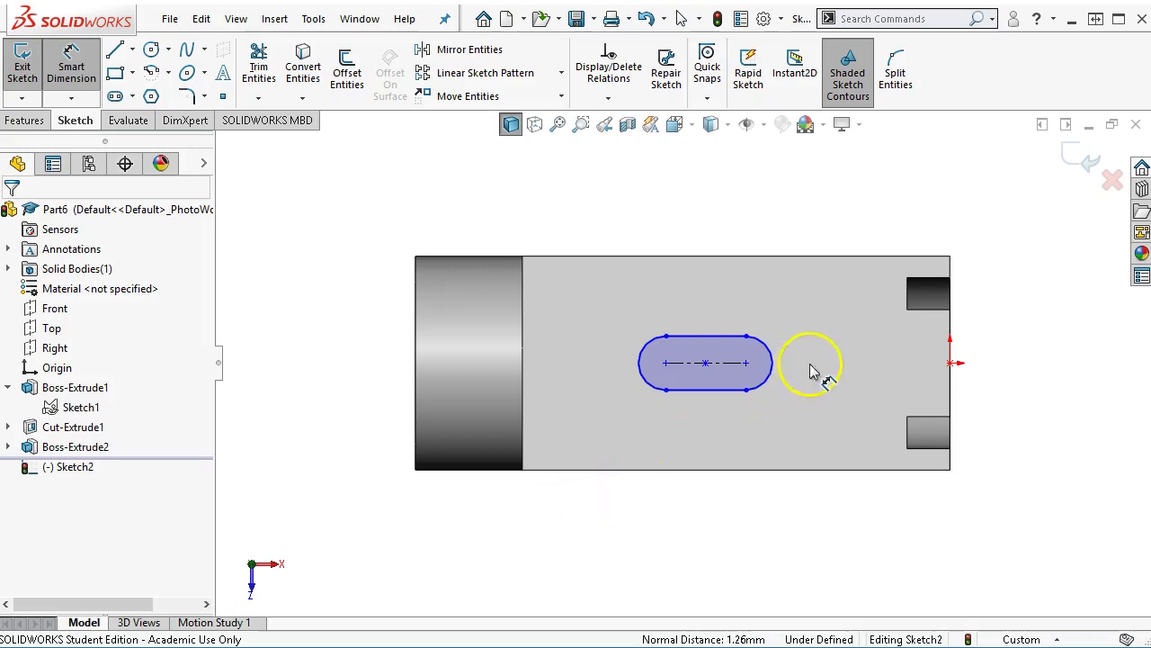
# - Dimension the slot's right end arc, replacing the trial 2 mm radius with 5 mm
pyautogui.click(771, 349)
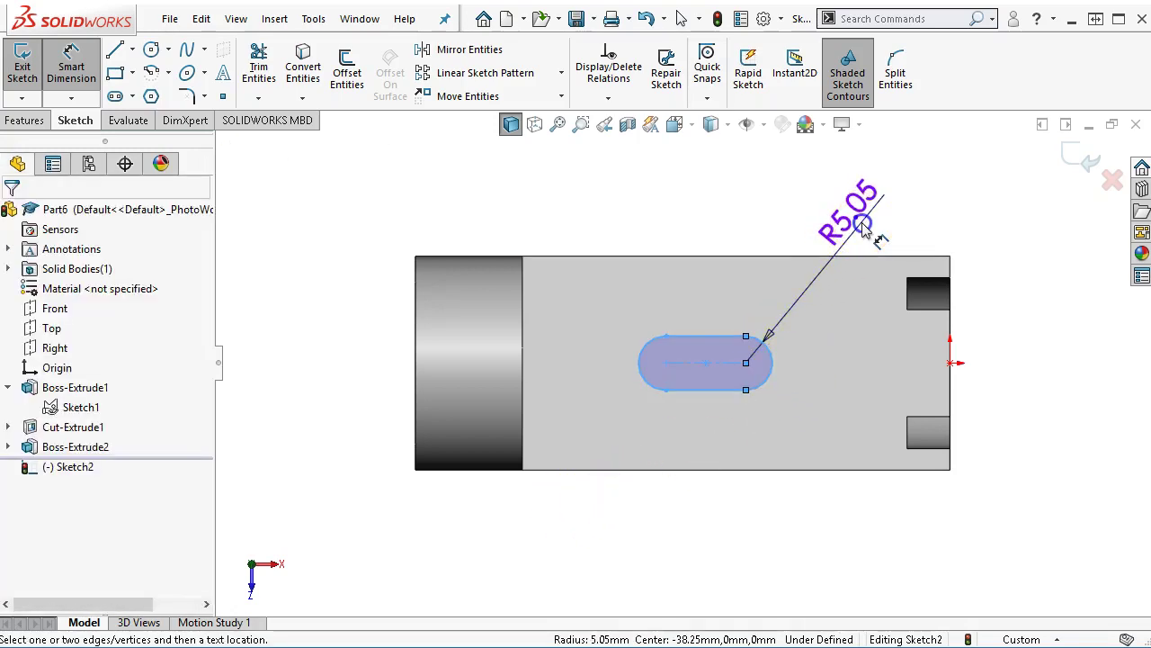
pyautogui.click(860, 223)
pyautogui.write('2')
pyautogui.press('Return')
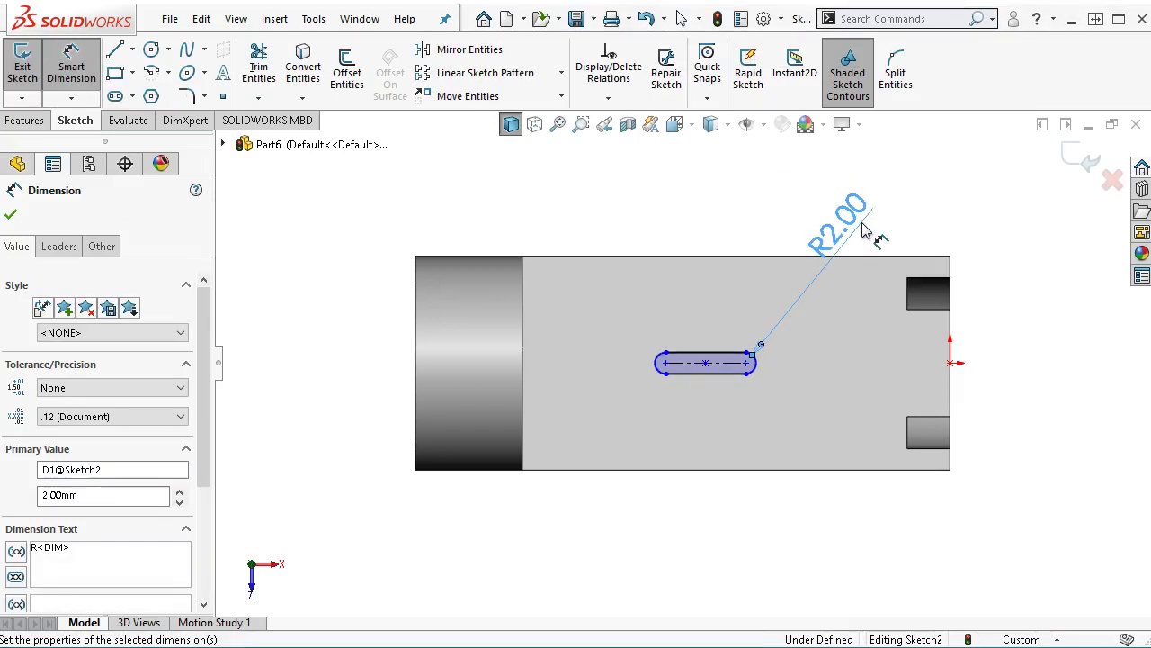
pyautogui.click(752, 415)
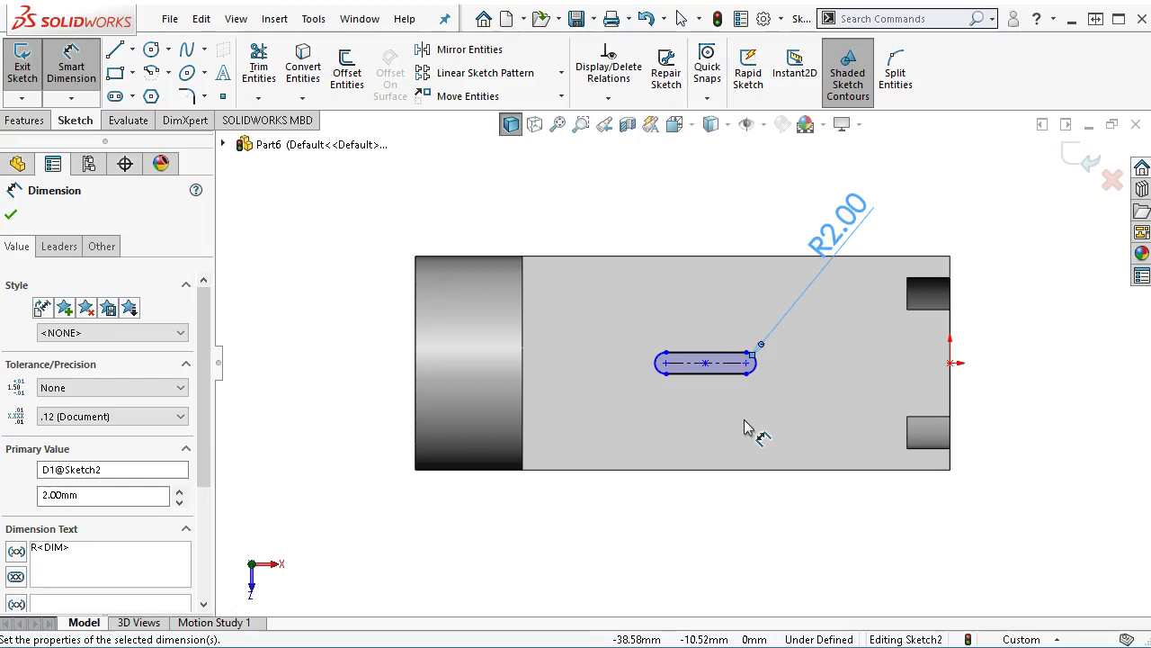
pyautogui.hotkey('ctrl', 'z')
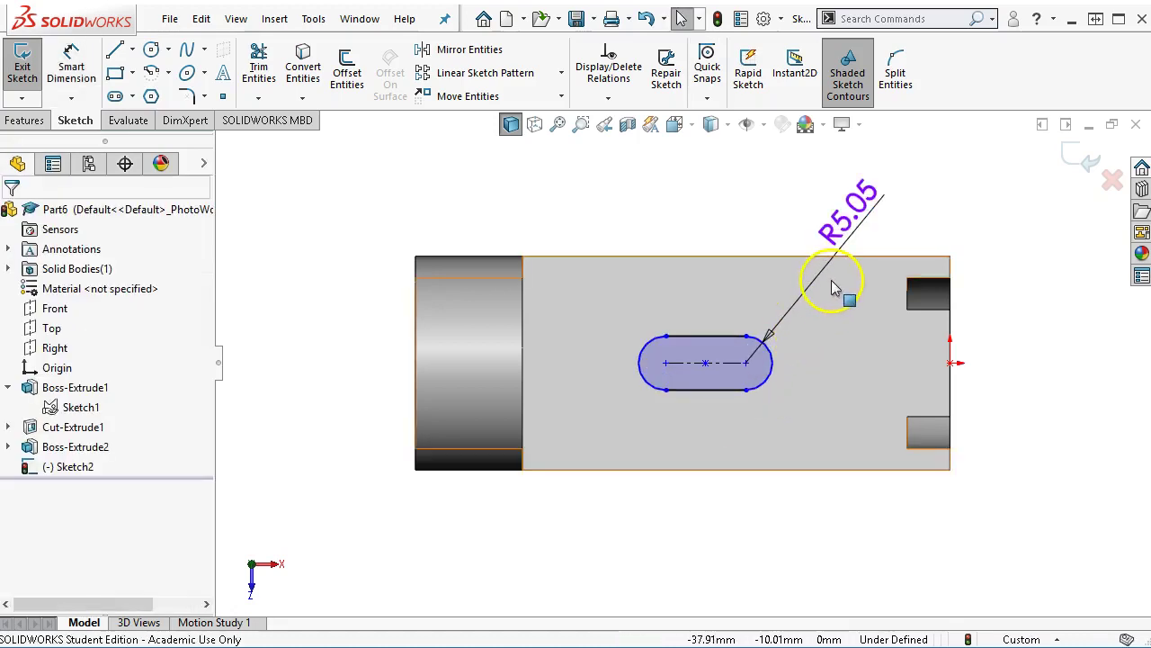
pyautogui.doubleClick(848, 214)
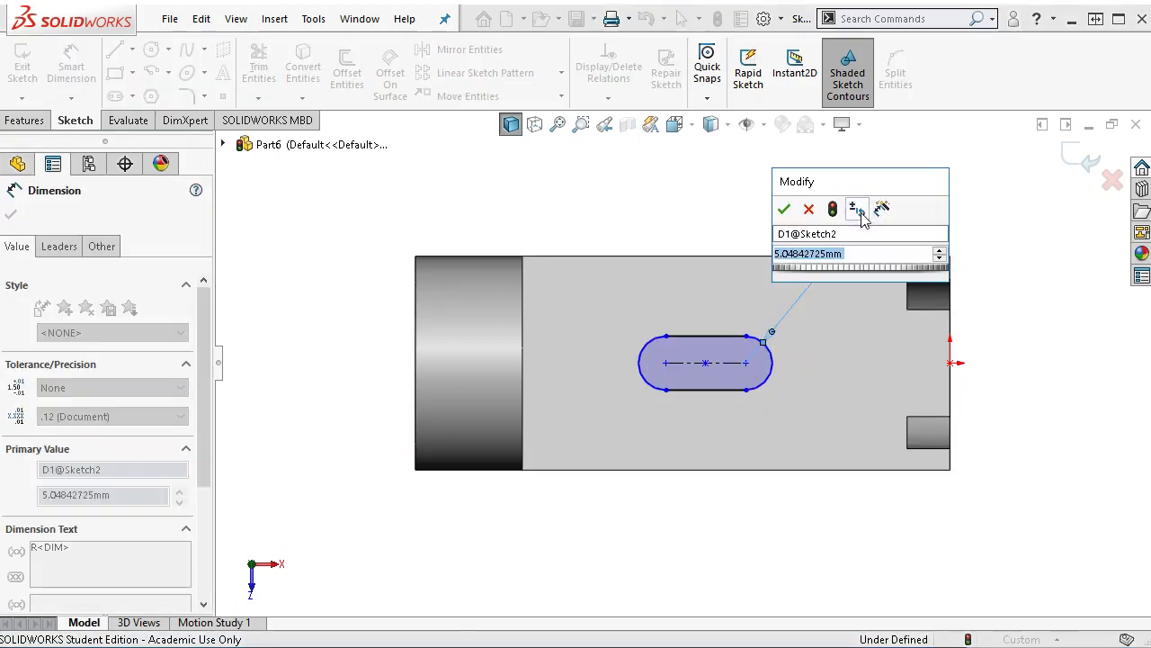
pyautogui.write('5.')
pyautogui.press('Return')
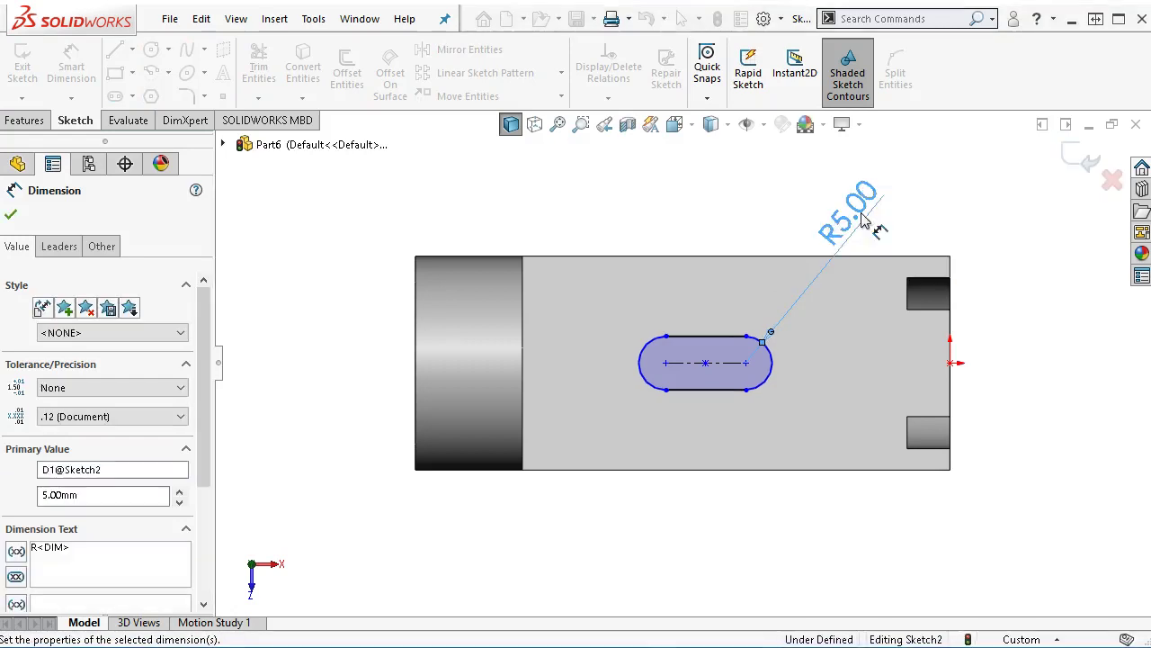
pyautogui.moveTo(1079, 156); pyautogui.dragTo(360, 156)
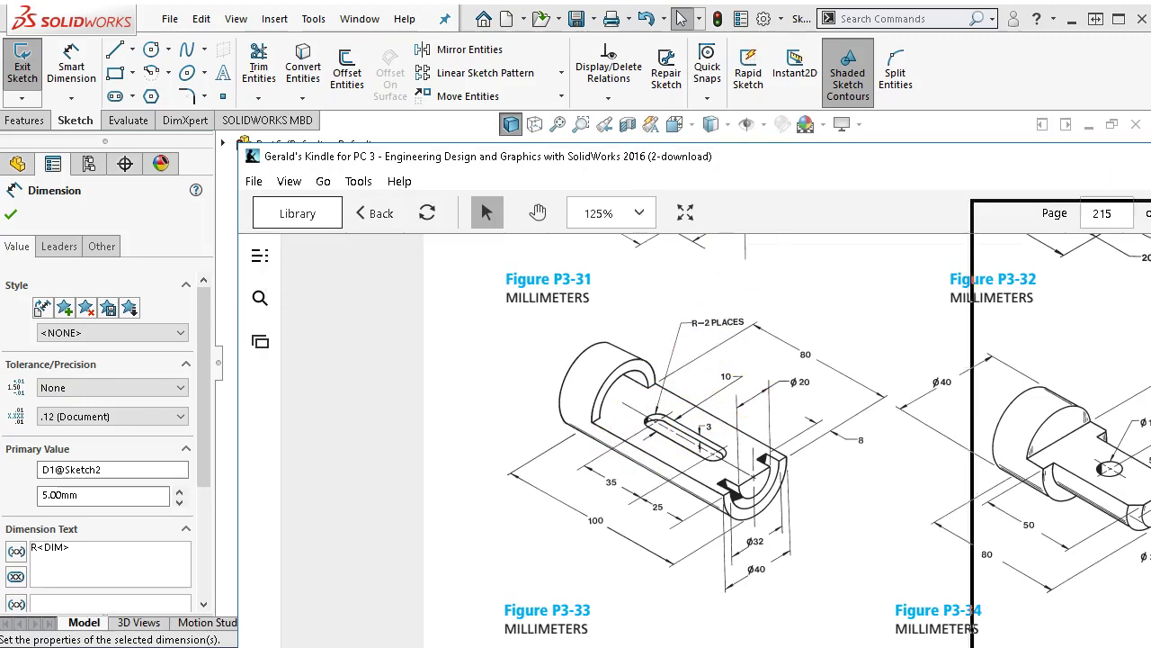
pyautogui.moveTo(1141, 219); pyautogui.dragTo(1125, 208)
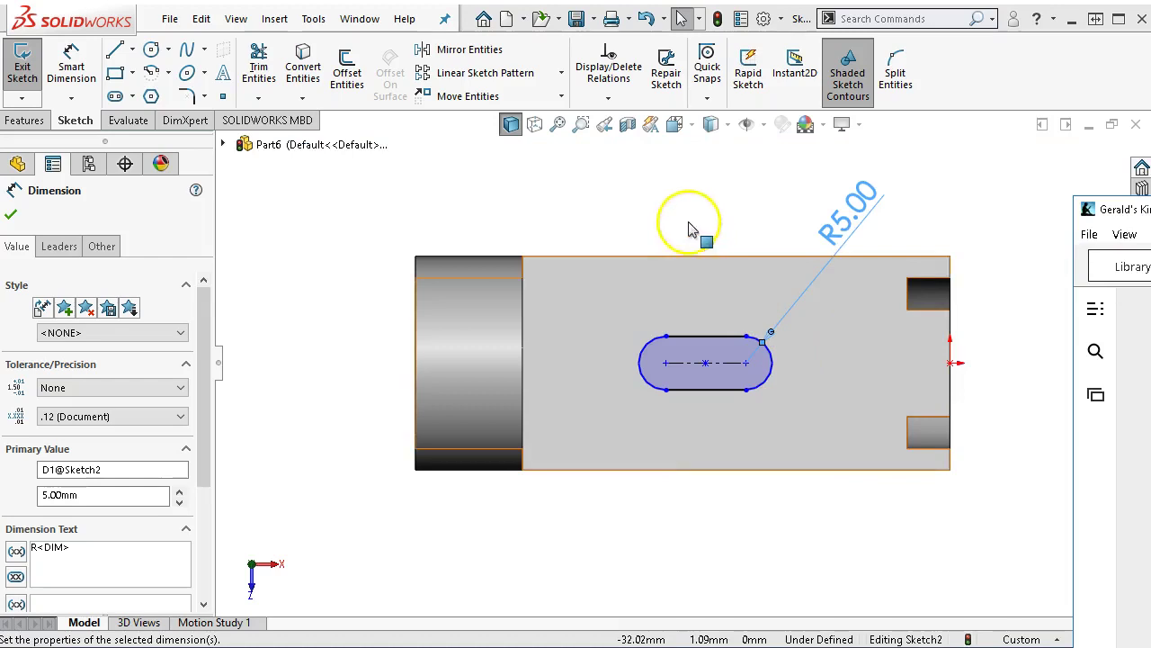
# - Dimension the slot's right end centre 25 mm from the part's right edge
pyautogui.click(72, 63)
pyautogui.click(72, 63)
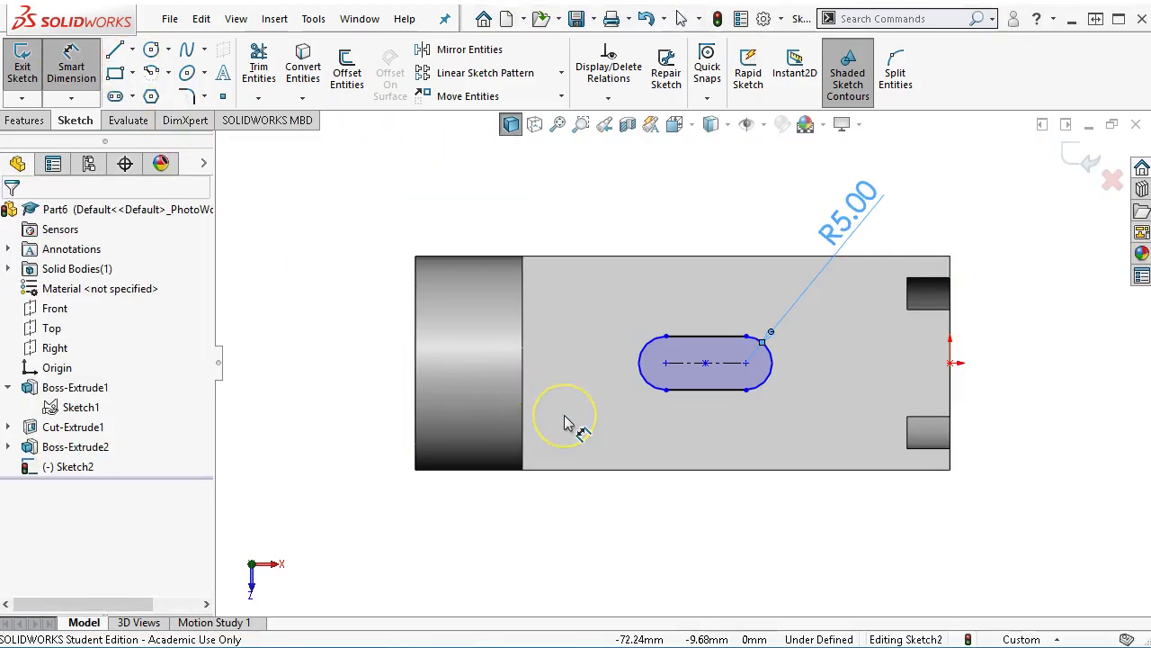
pyautogui.click(950, 398)
pyautogui.click(770, 376)
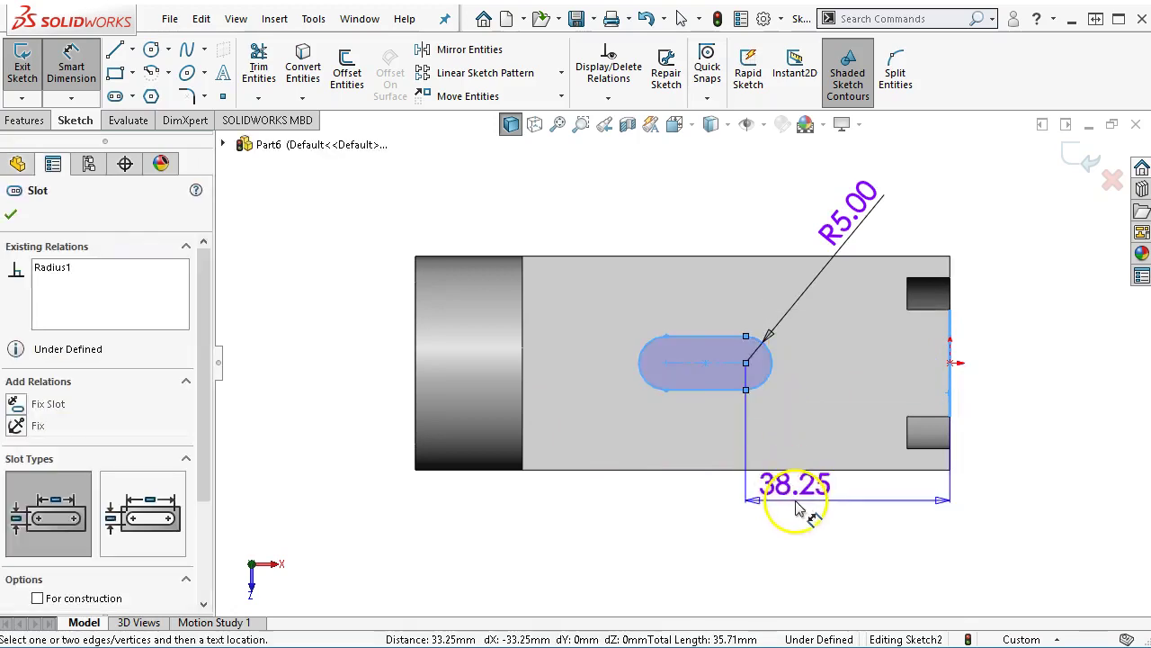
pyautogui.click(805, 508)
pyautogui.write('25')
pyautogui.press('Return')
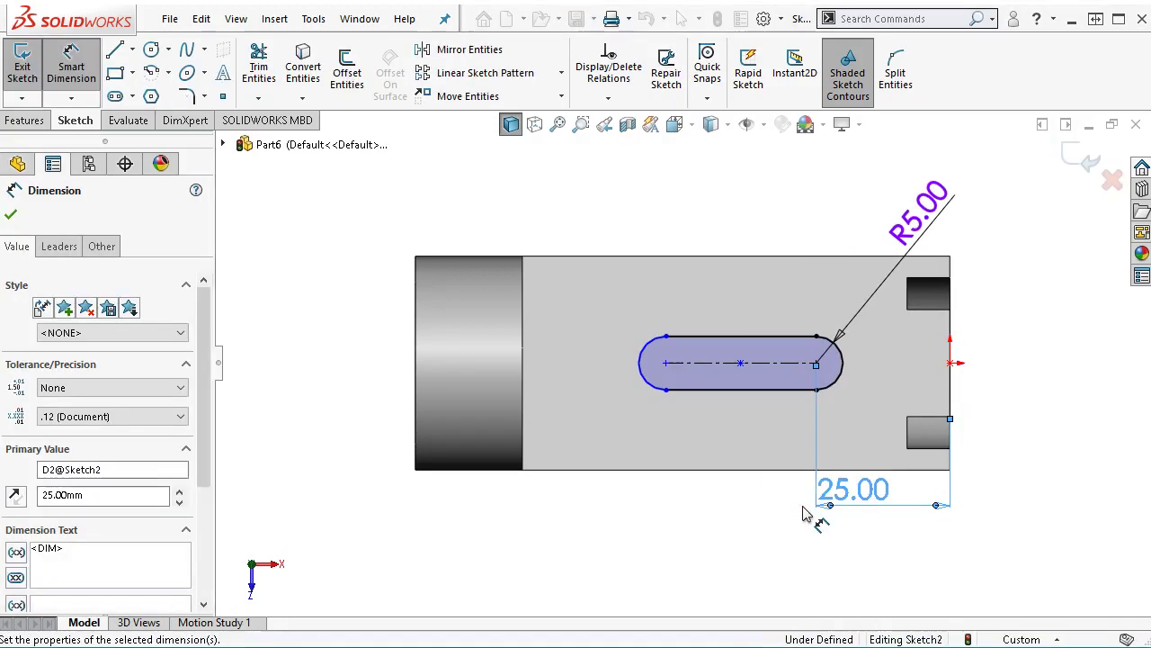
# - Set the slot length to 35 mm, fully defining the sketch
pyautogui.click(761, 389)
pyautogui.click(742, 529)
pyautogui.write('35')
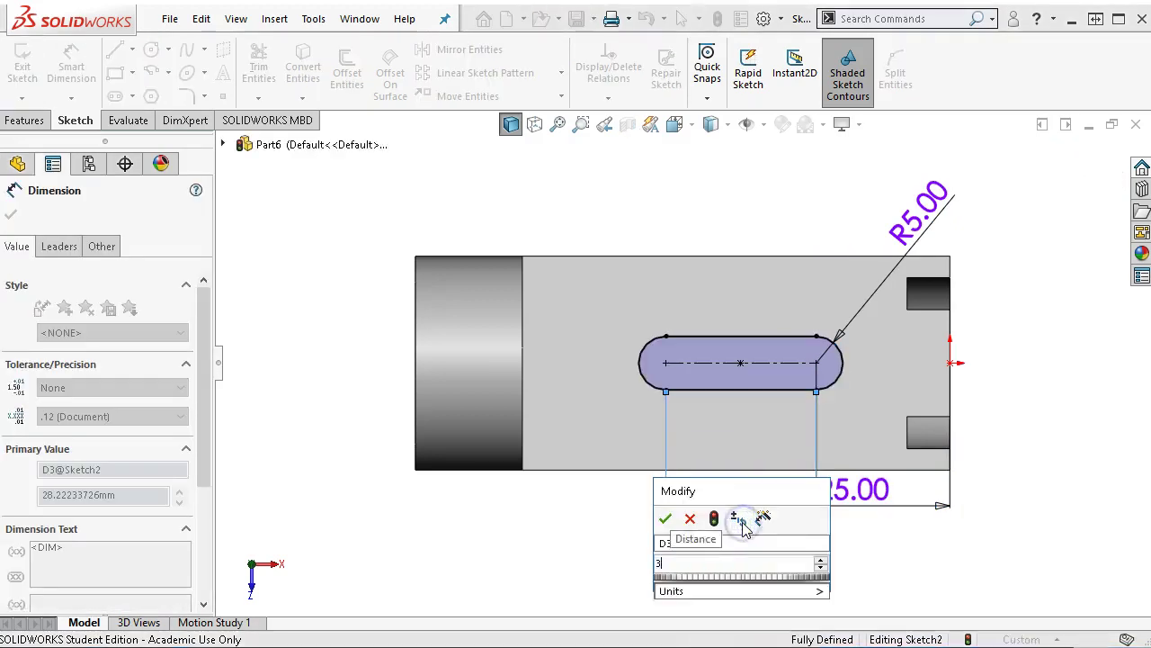
pyautogui.press('Return')
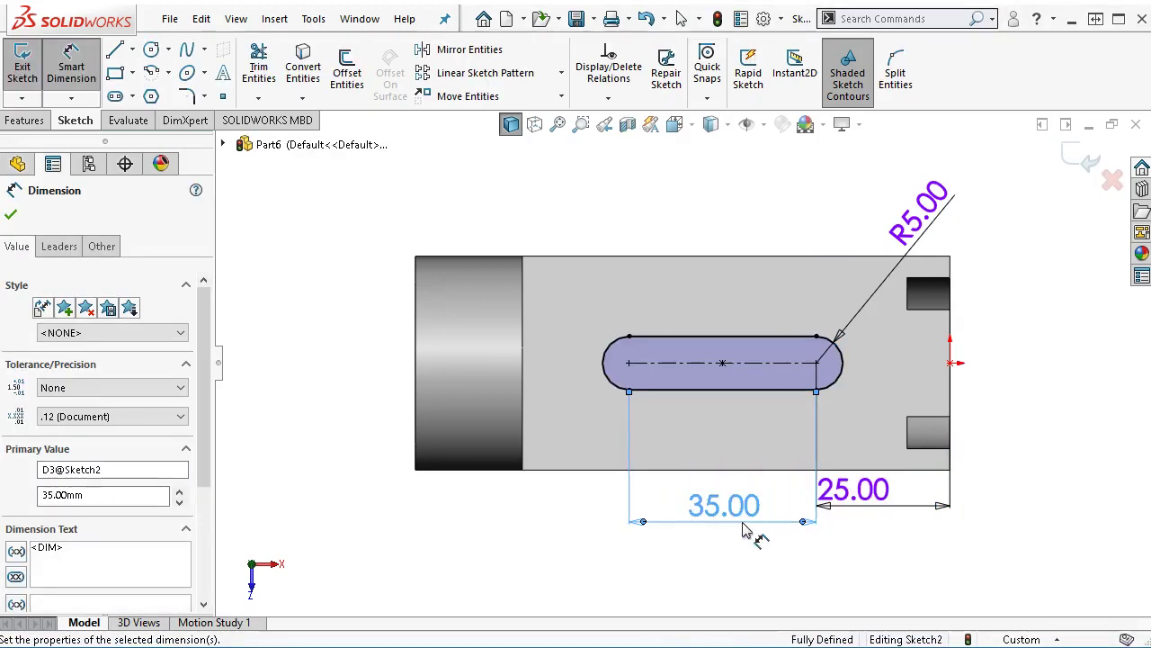
pyautogui.click(23, 119)
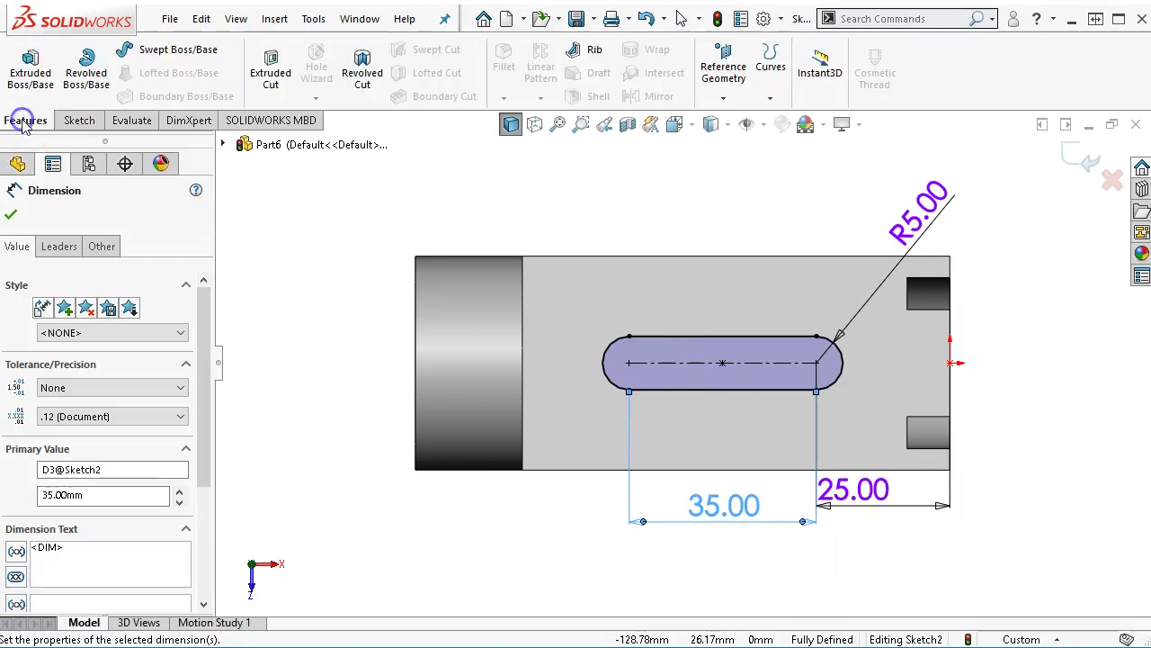
# - Extrude-cut the slot 3 mm deep (Blind) and show the part in isometric view
pyautogui.click(270, 68)
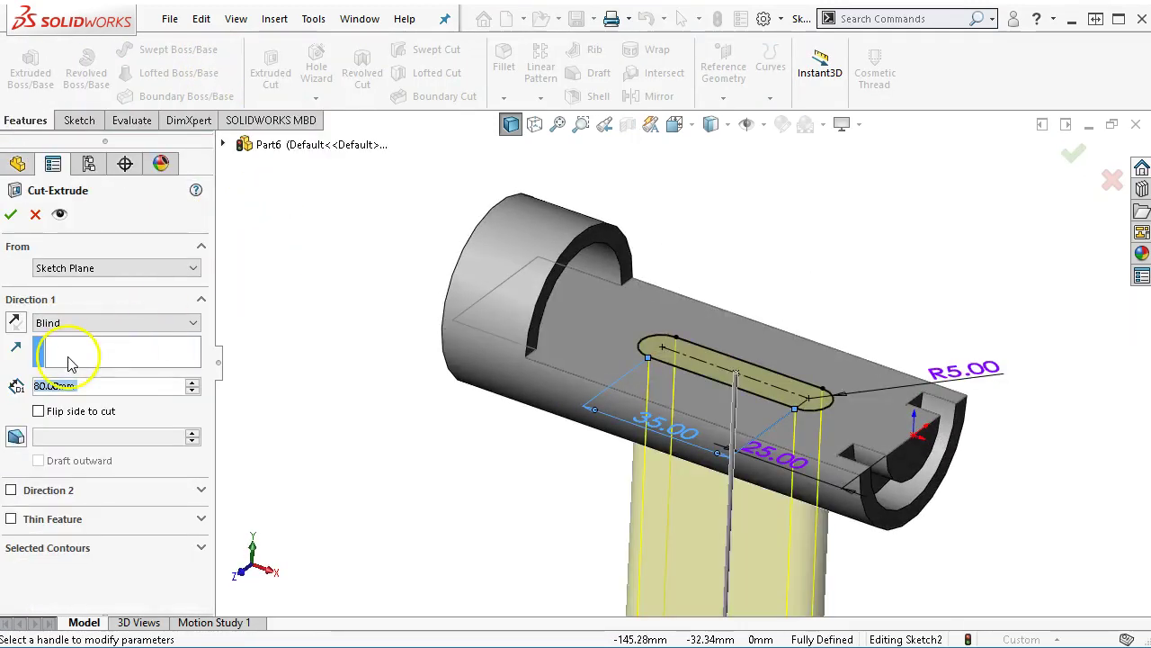
pyautogui.write('3')
pyautogui.press('Return')
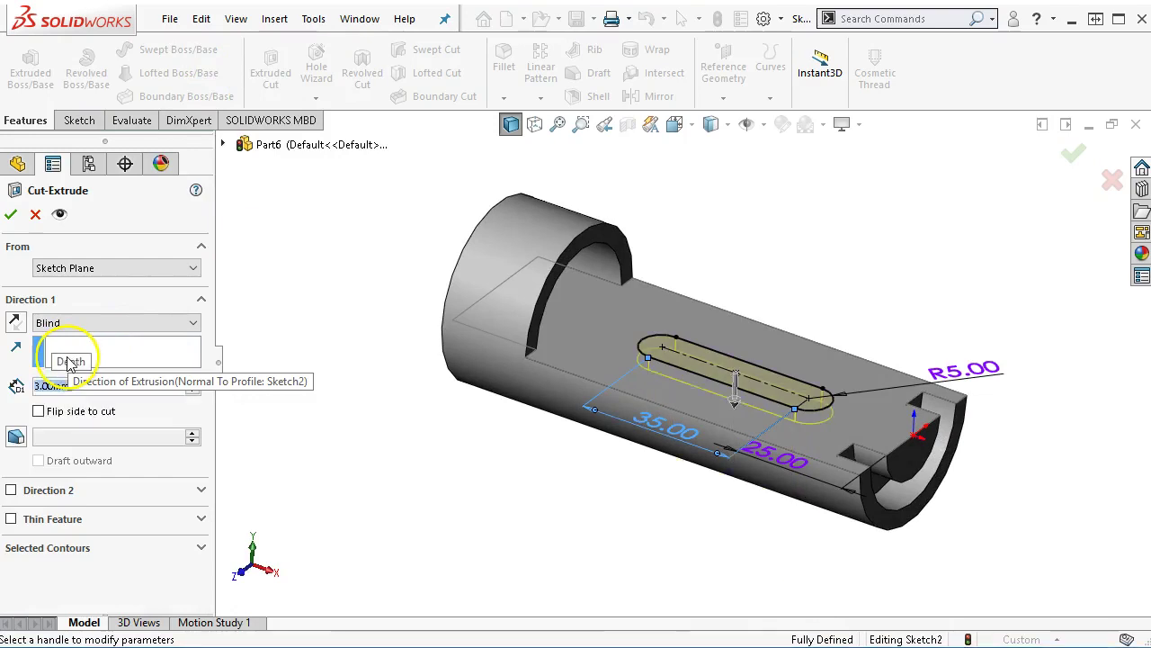
pyautogui.click(7, 216)
pyautogui.click(405, 461)
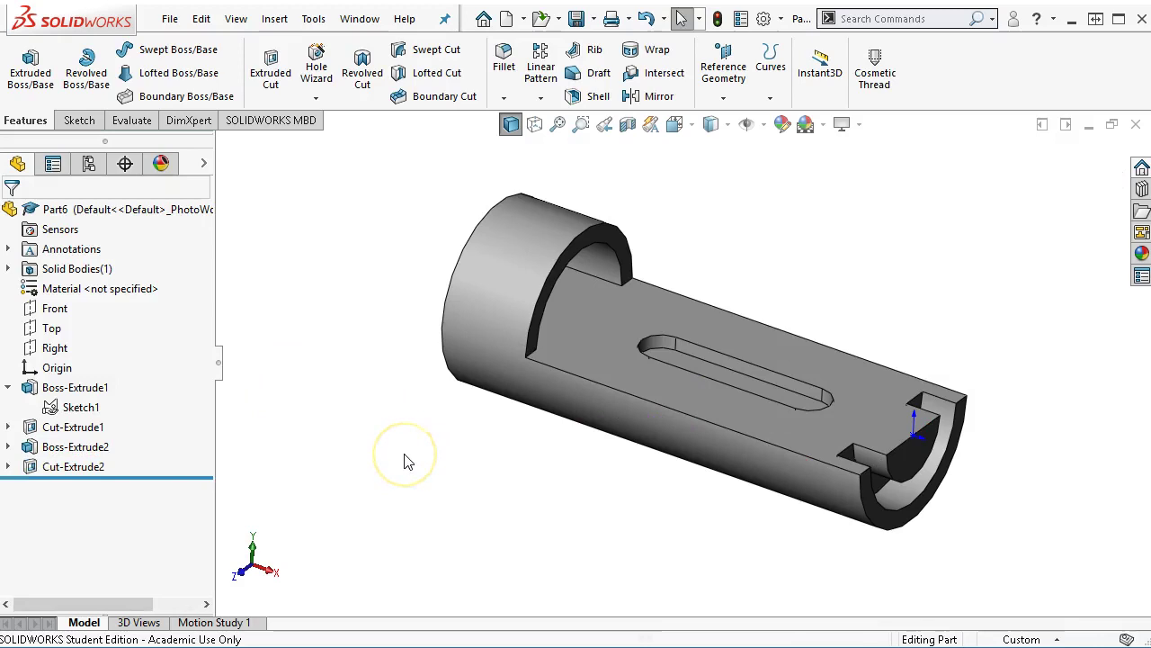
pyautogui.hotkey('ctrl', '7')
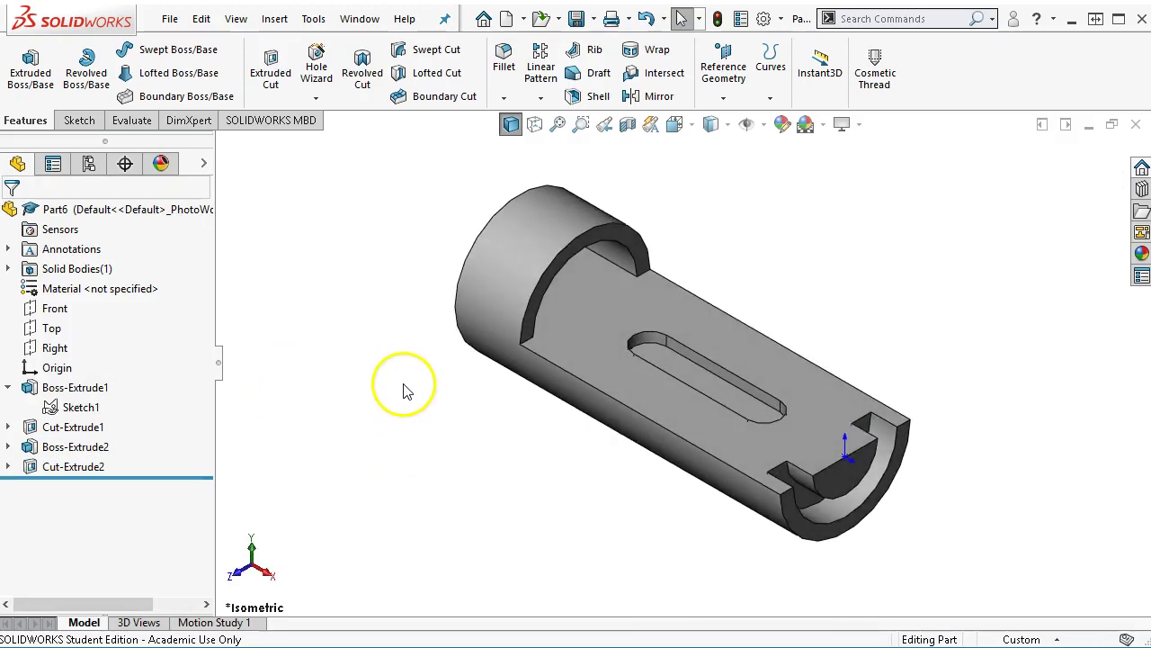